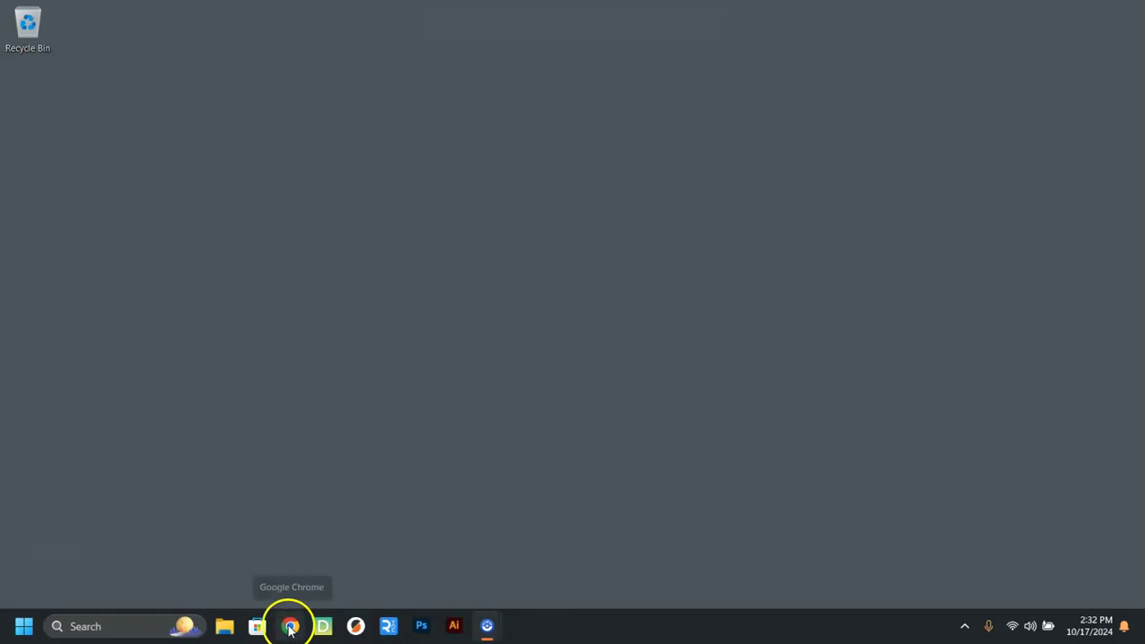
Open thingiverse.com in a new Incognito window and accept all cookies
{"action": "right_click", "coordinate": [290, 626]}
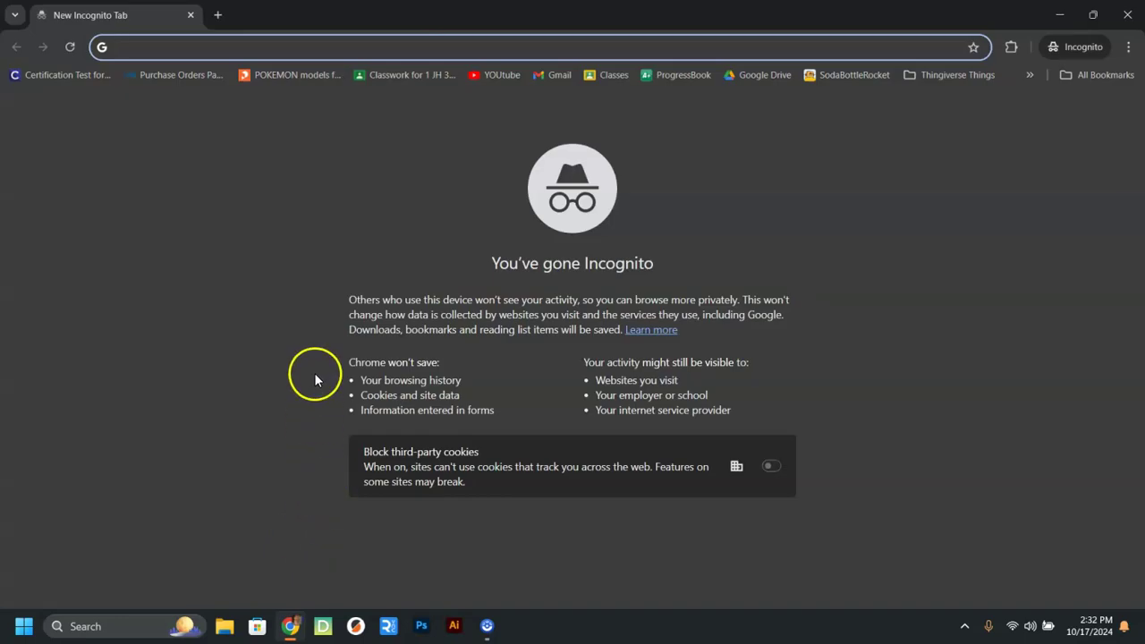
{"action": "left_click", "coordinate": [297, 48]}
{"action": "type", "text": "thing"}
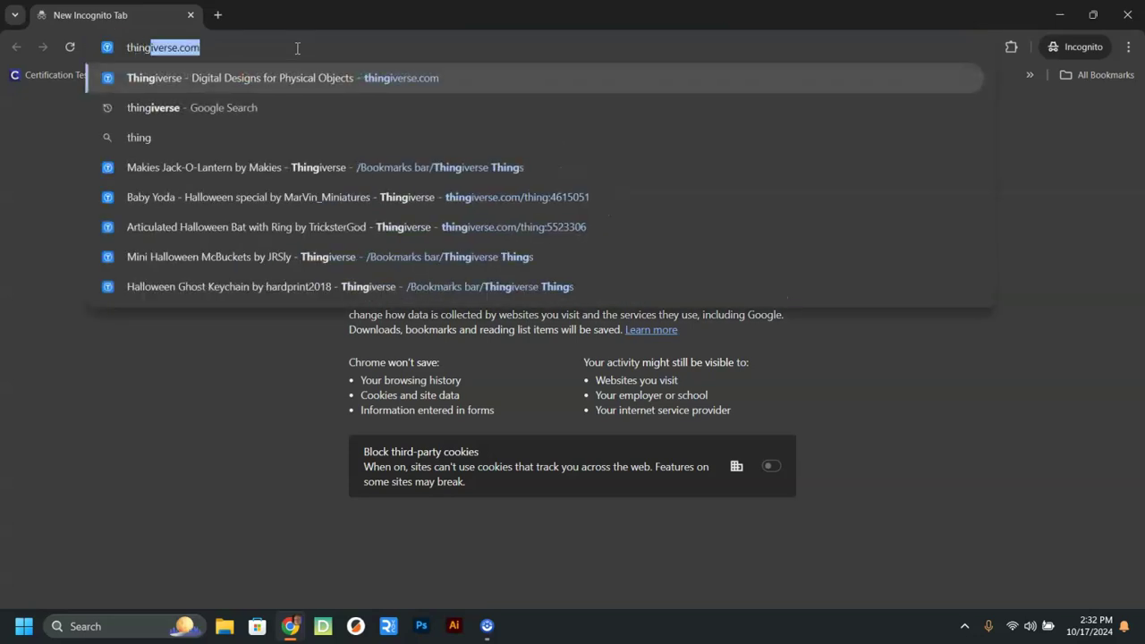
{"action": "type", "text": "iverse.co"}
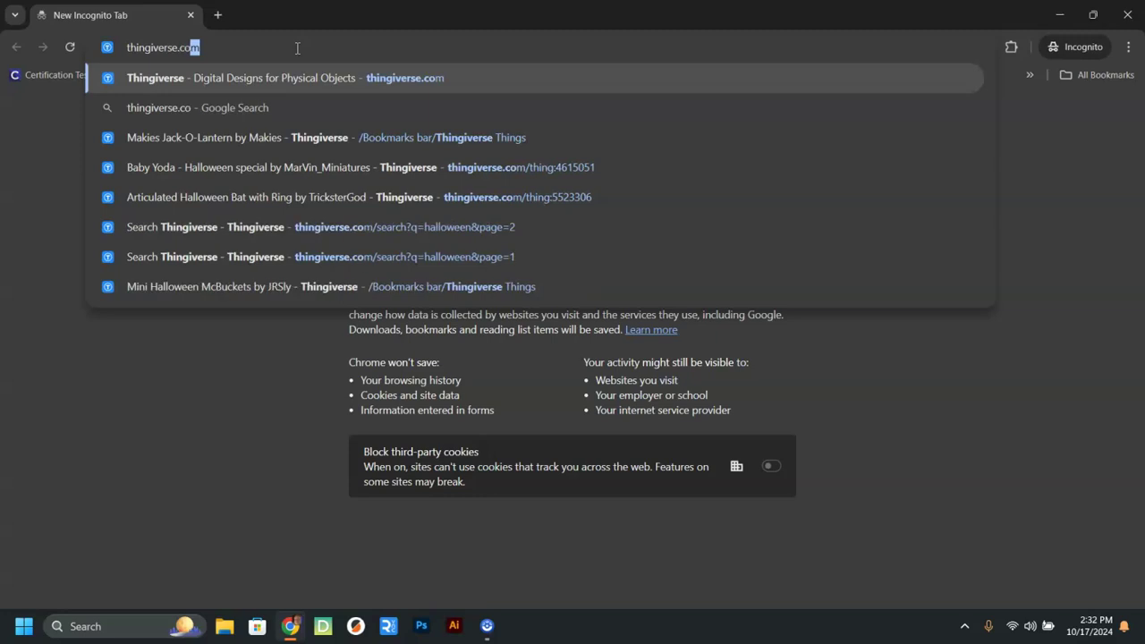
{"action": "key", "text": "Return"}
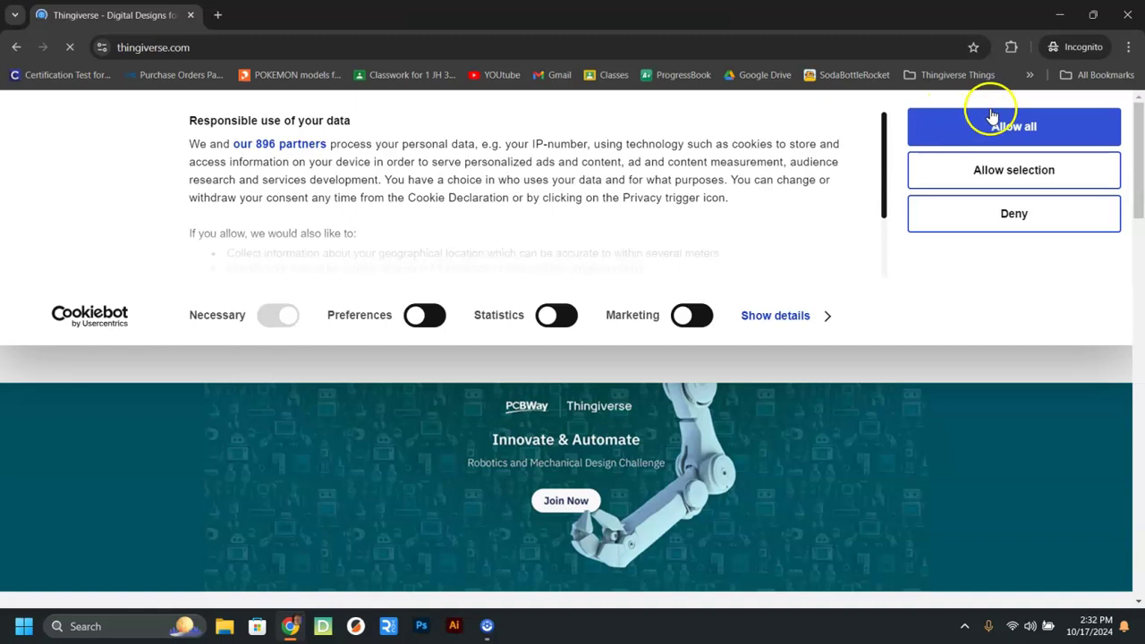
{"action": "left_click", "coordinate": [990, 116]}
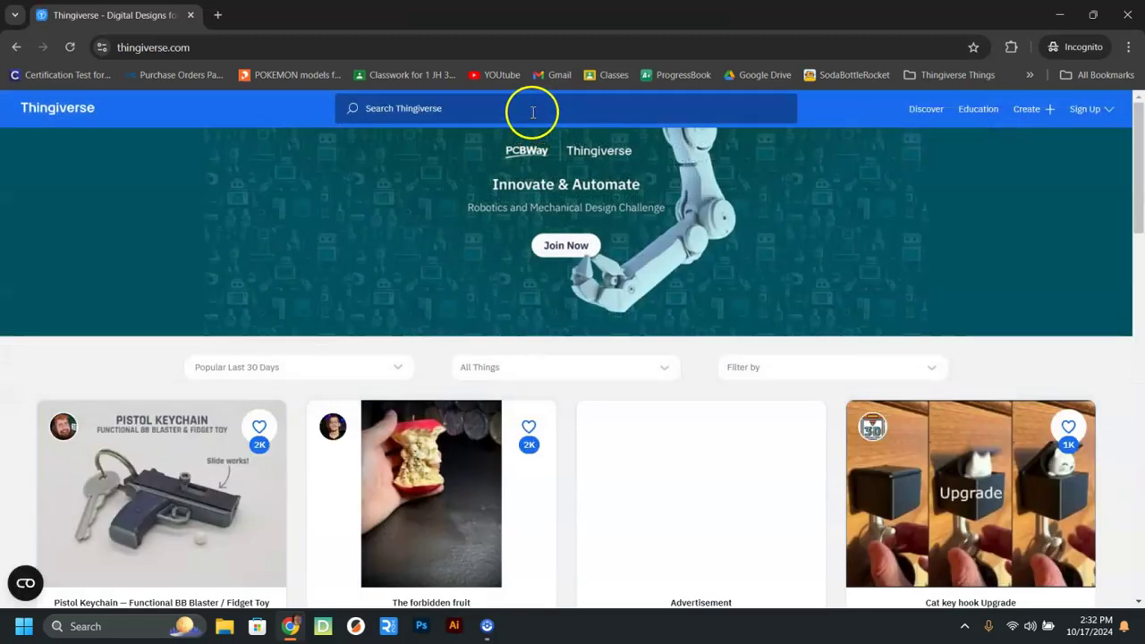
Search Thingiverse for 'halloween ghost' and open the Halloween Ghost Keychain result
{"action": "left_click", "coordinate": [532, 112]}
{"action": "type", "text": "hallow"}
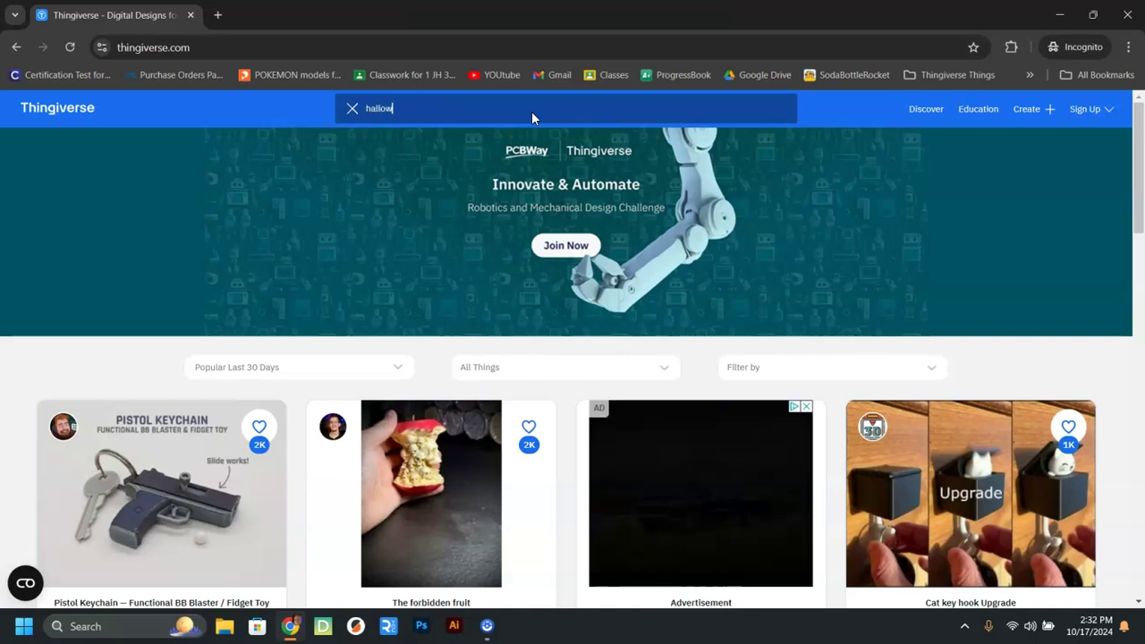
{"action": "type", "text": "een"}
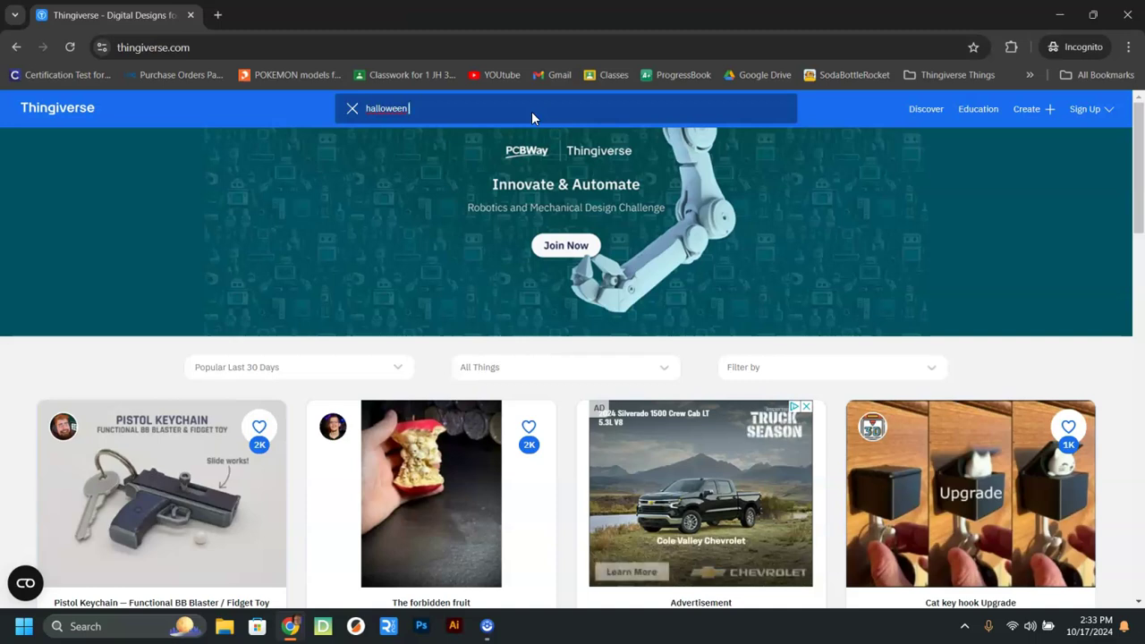
{"action": "type", "text": " ghost"}
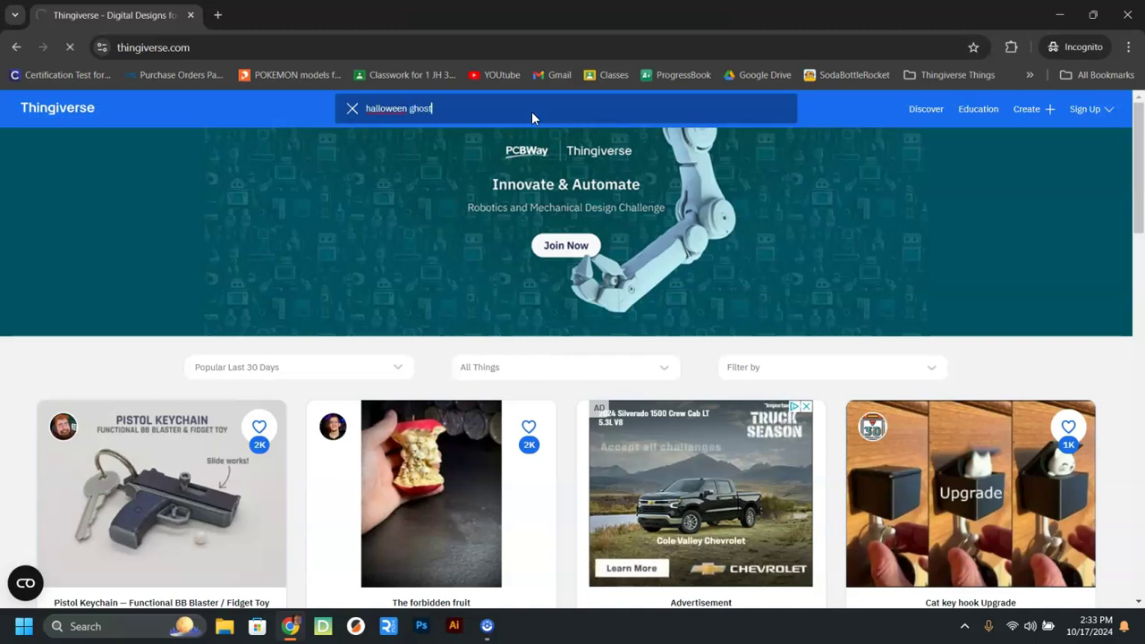
{"action": "key", "text": "Return"}
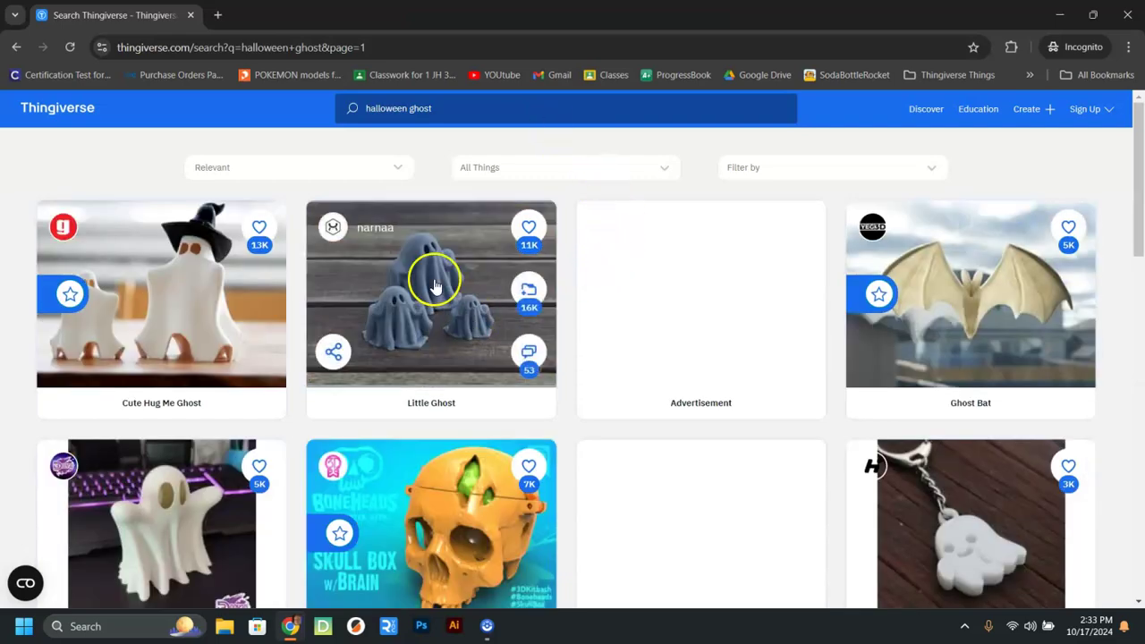
{"action": "scroll", "coordinate": [706, 268], "scroll_direction": "down", "scroll_amount": 4}
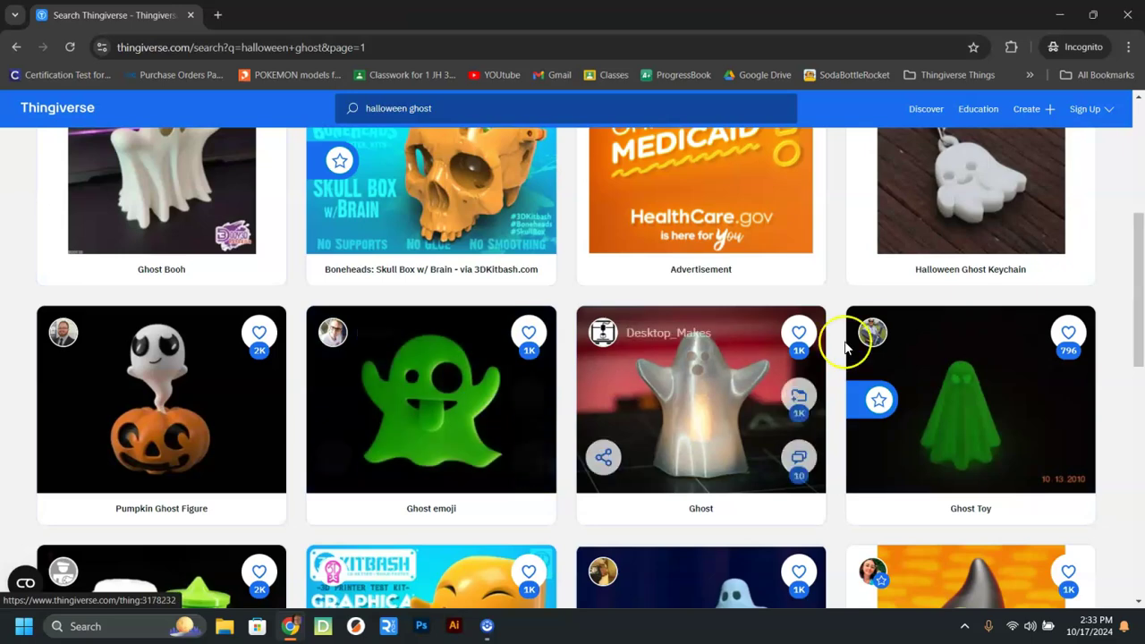
{"action": "scroll", "coordinate": [900, 309], "scroll_direction": "up", "scroll_amount": 3}
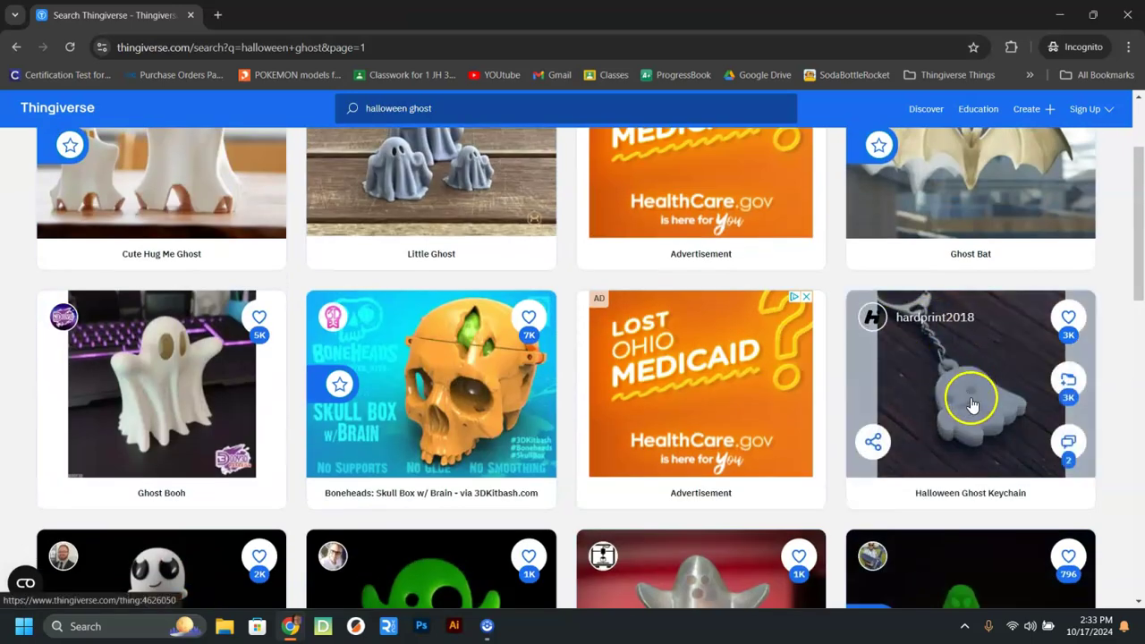
{"action": "left_click", "coordinate": [972, 404]}
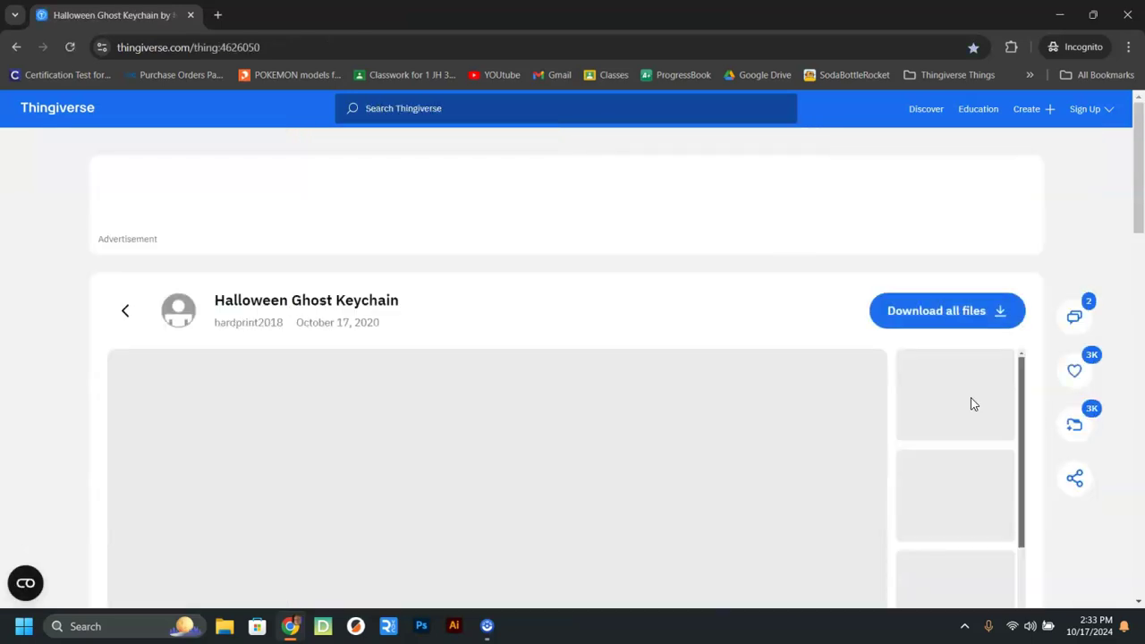
Download all files of the Halloween Ghost Keychain design as a zipped folder
{"action": "left_click", "coordinate": [961, 404]}
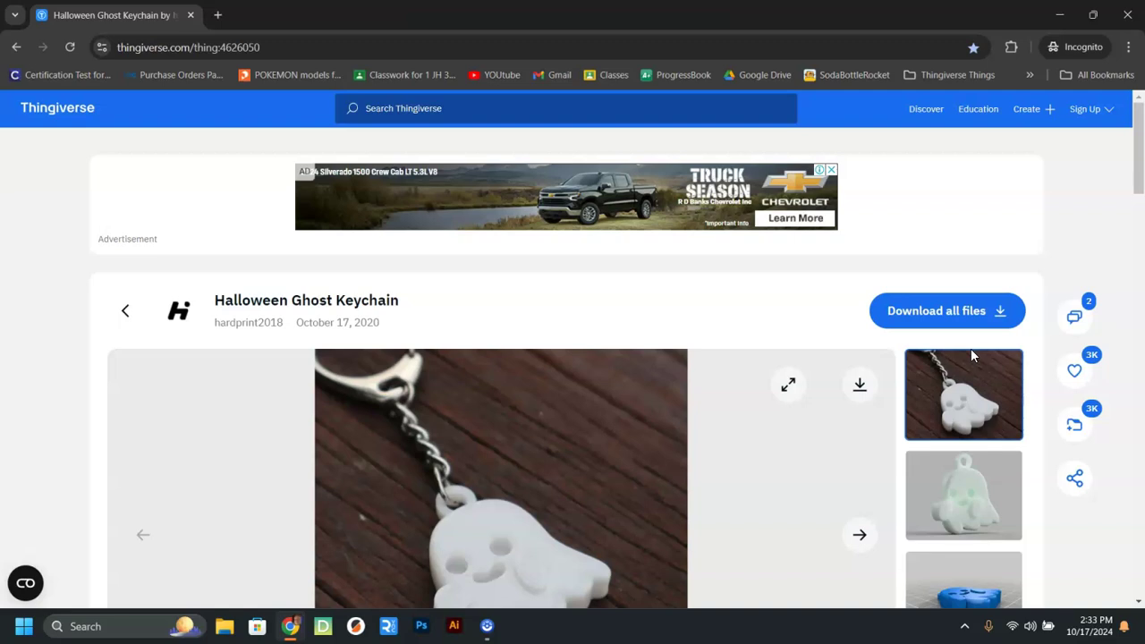
{"action": "left_click", "coordinate": [951, 311]}
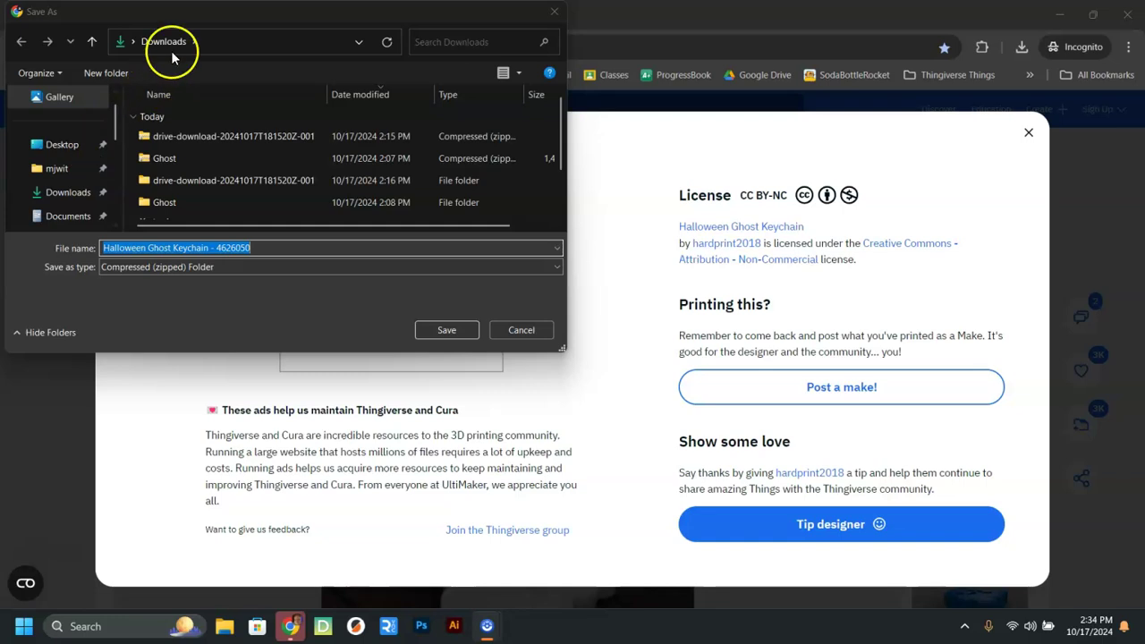
{"action": "left_click_drag", "start_coordinate": [187, 27], "coordinate": [223, 75]}
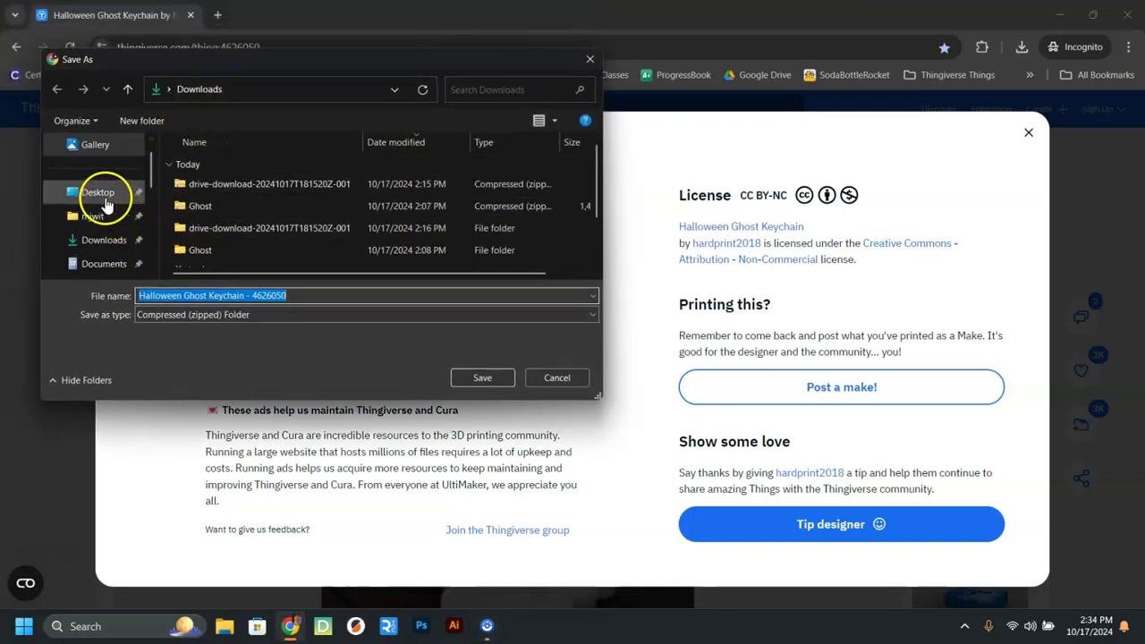
{"action": "scroll", "coordinate": [112, 213], "scroll_direction": "down", "scroll_amount": 2}
{"action": "left_click", "coordinate": [104, 196]}
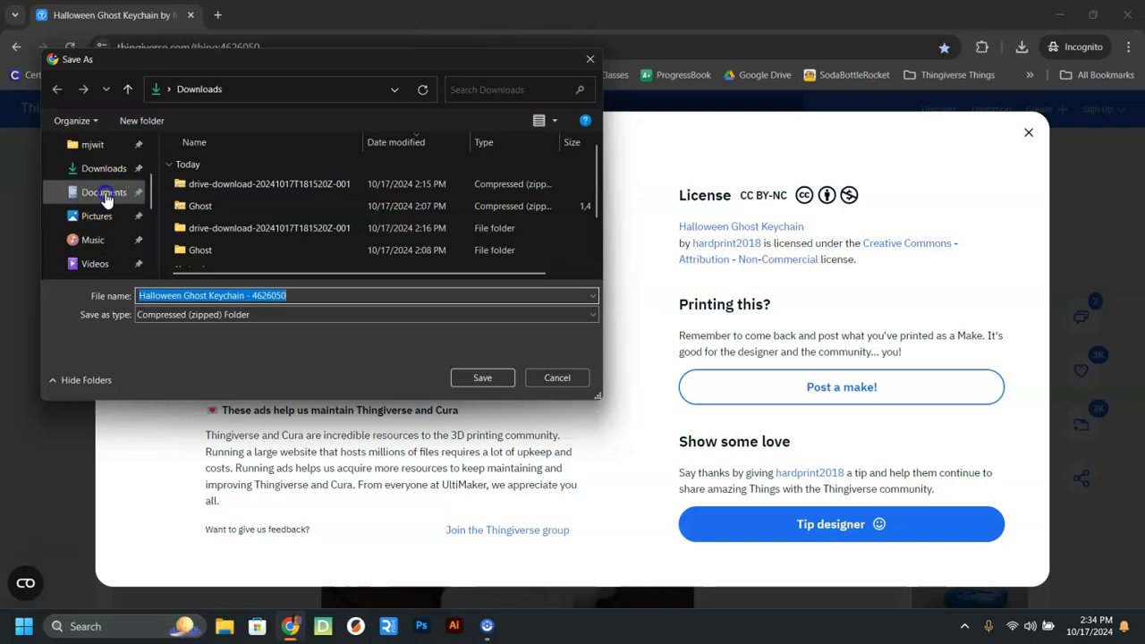
{"action": "left_click", "coordinate": [95, 215]}
{"action": "left_click", "coordinate": [101, 174]}
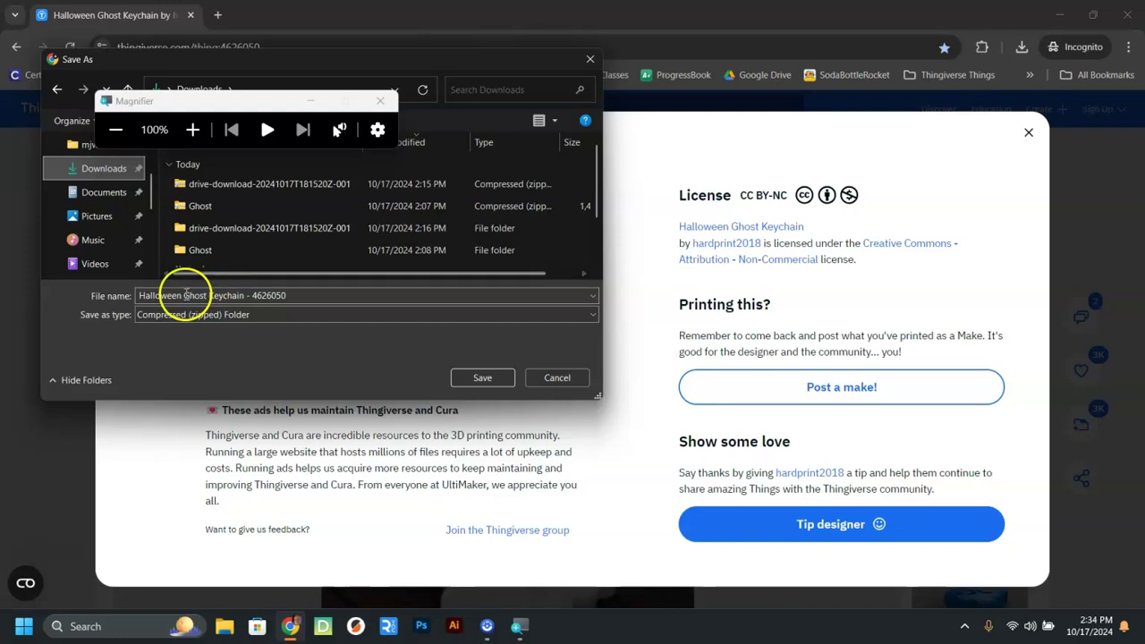
Save the keychain download in Downloads under the name Ghost2
{"action": "left_click", "coordinate": [287, 298]}
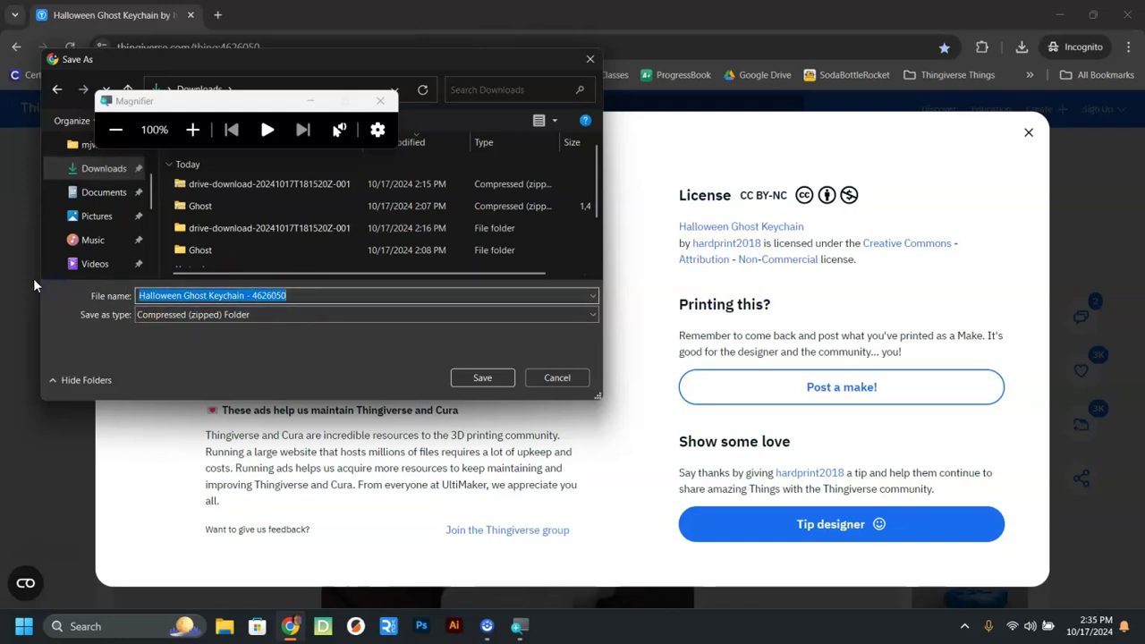
{"action": "type", "text": "Ghost2"}
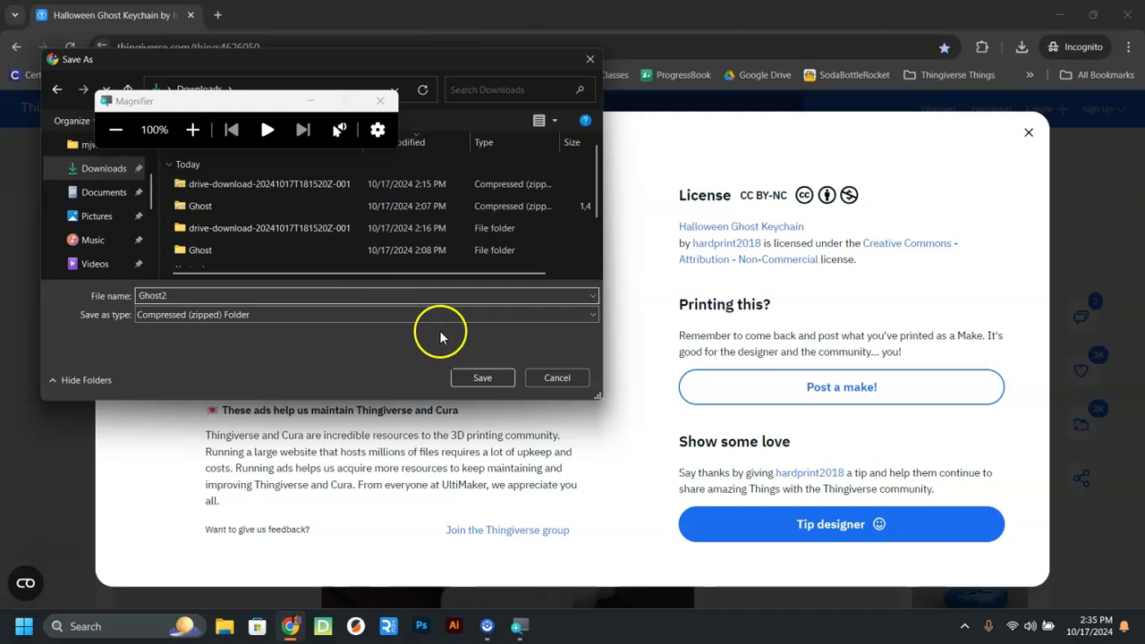
{"action": "left_click", "coordinate": [480, 376]}
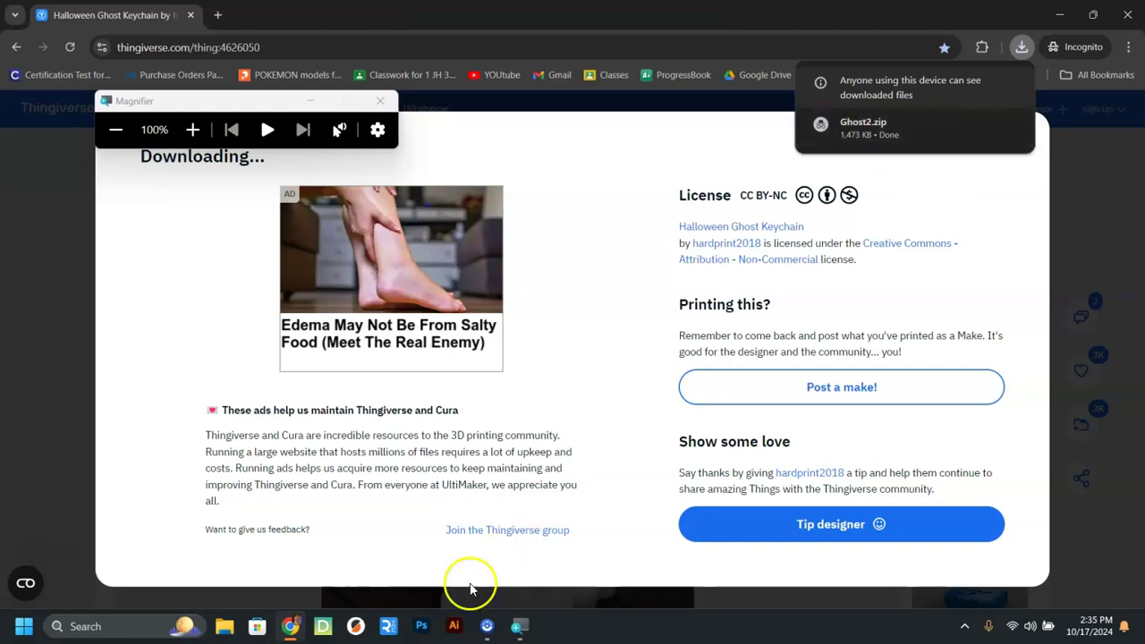
Show the Downloads folder in File Explorer and select the Ghost2 zip archive
{"action": "left_click", "coordinate": [225, 631]}
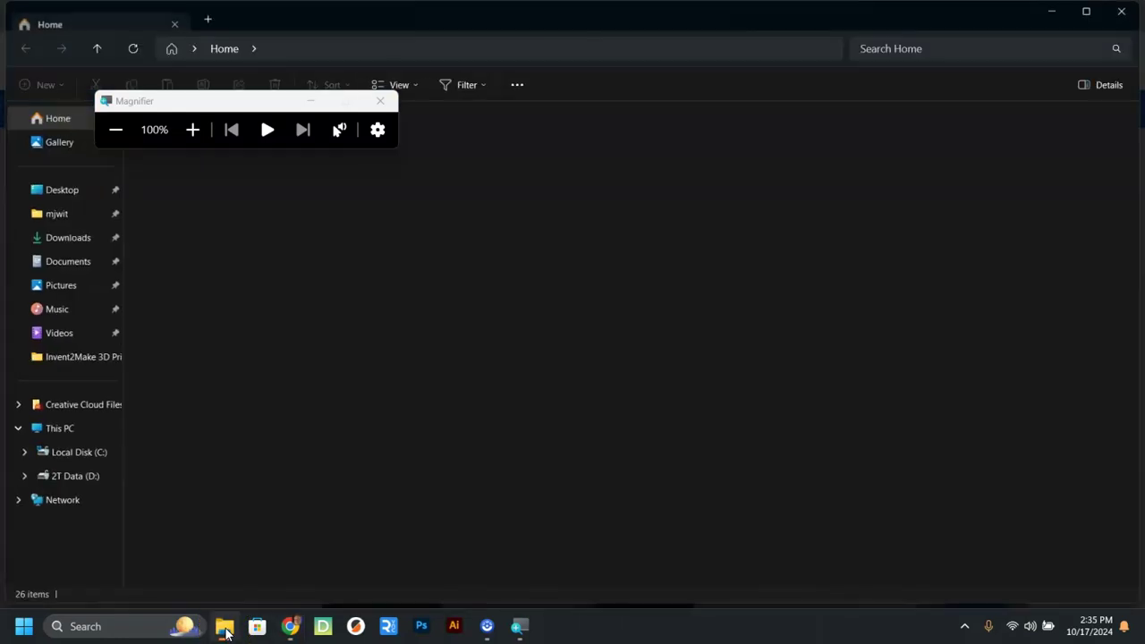
{"action": "left_click", "coordinate": [80, 239]}
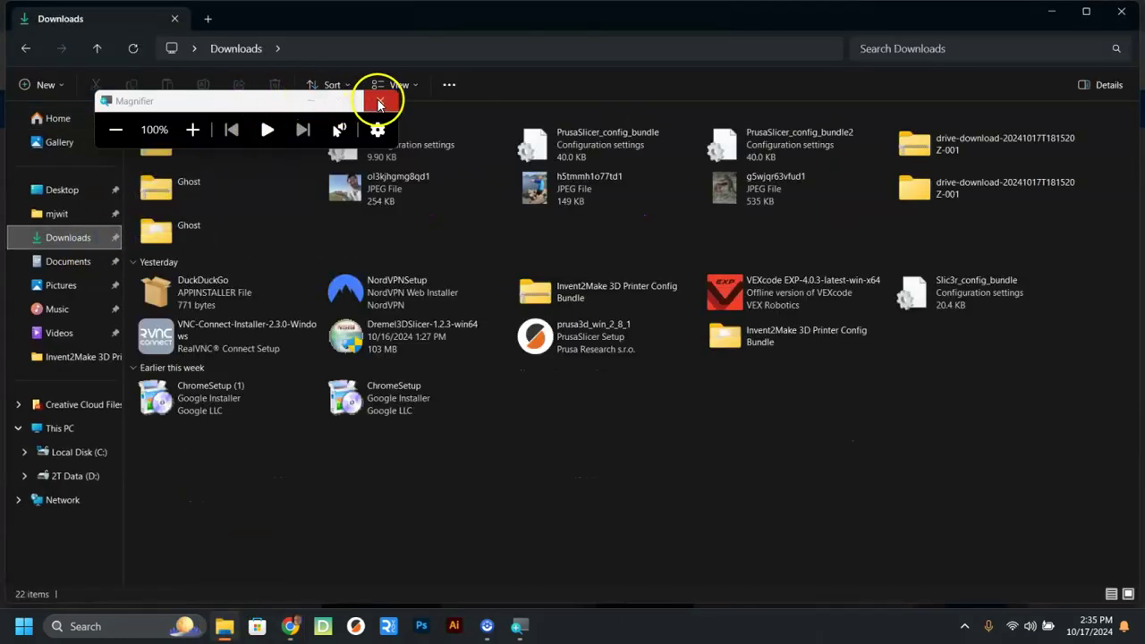
{"action": "left_click", "coordinate": [380, 100]}
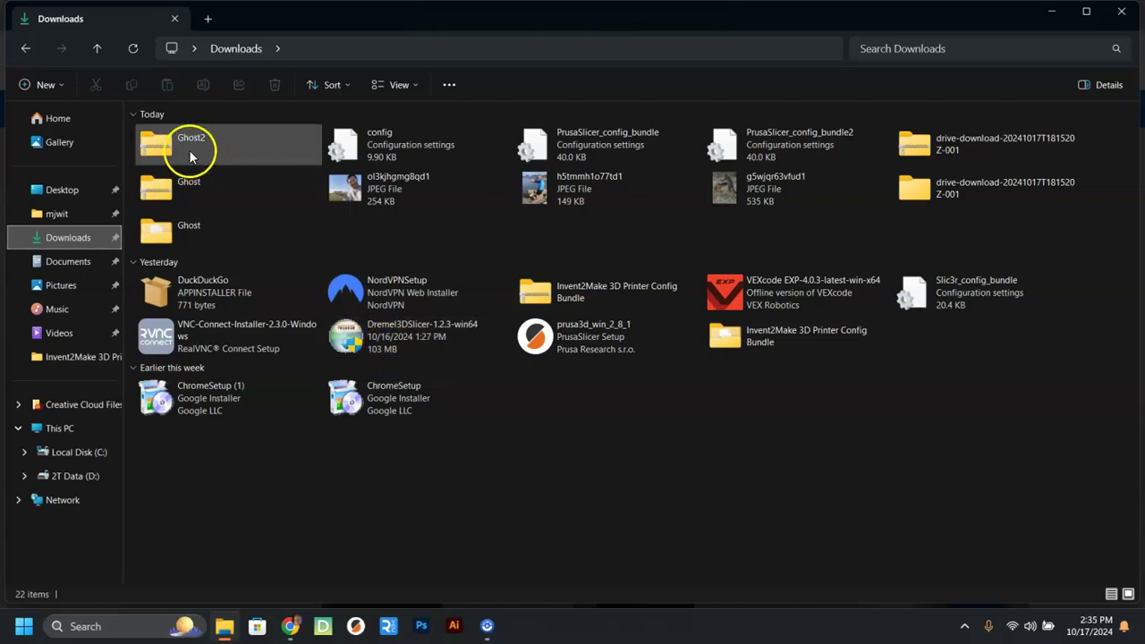
{"action": "key", "text": "super+plus"}
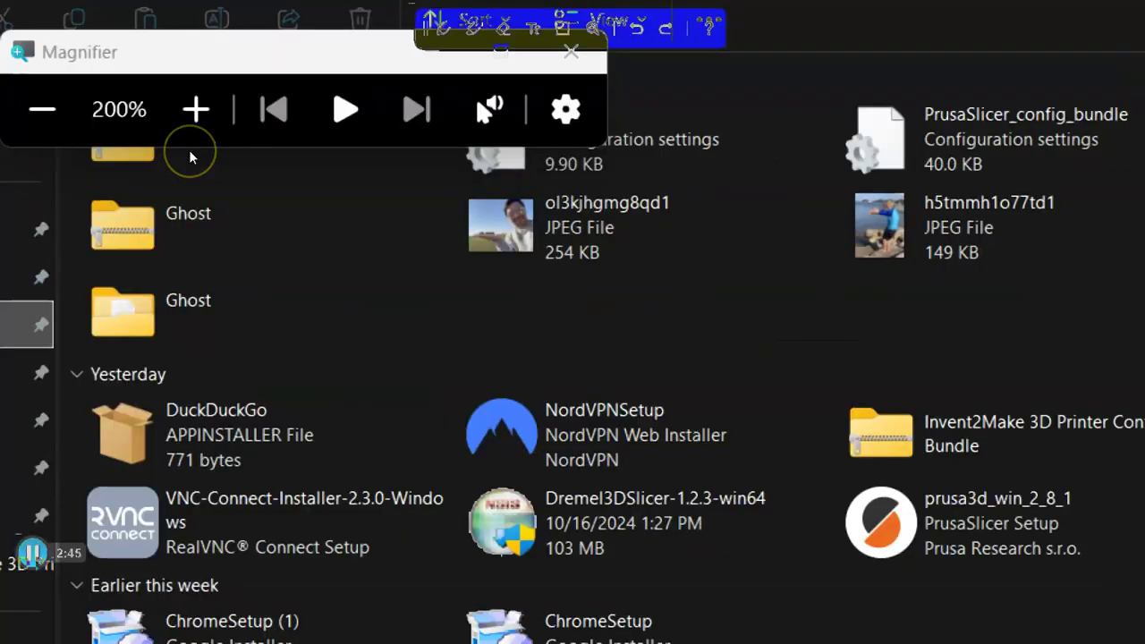
{"action": "key", "text": "super+plus"}
{"action": "key", "text": "super+plus"}
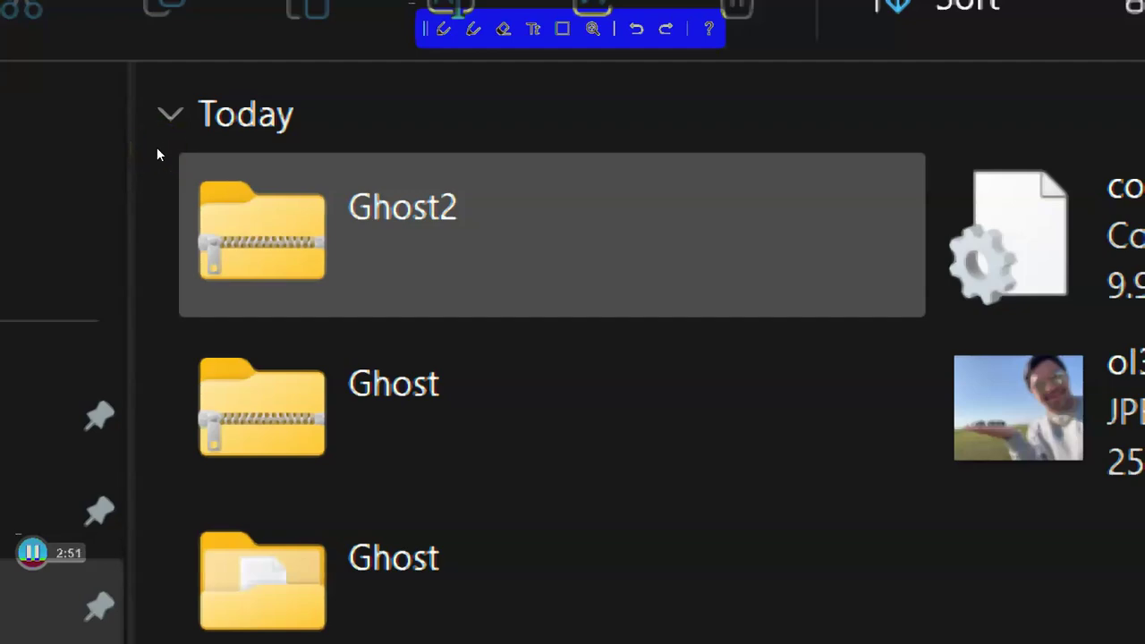
{"action": "key", "text": "super+Escape"}
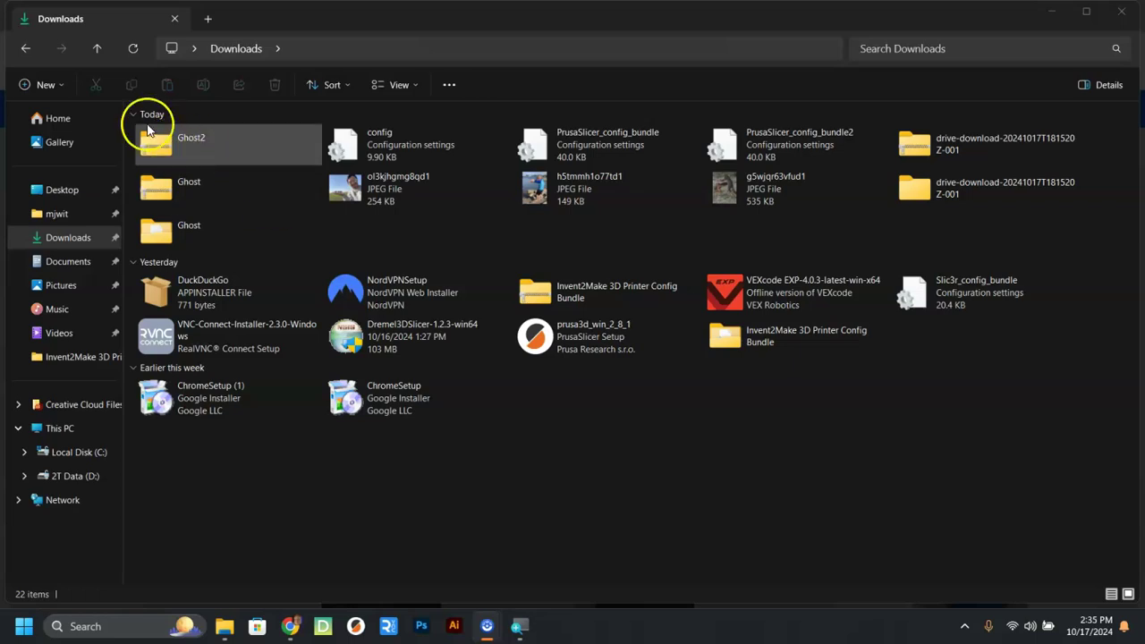
{"action": "left_click", "coordinate": [196, 150]}
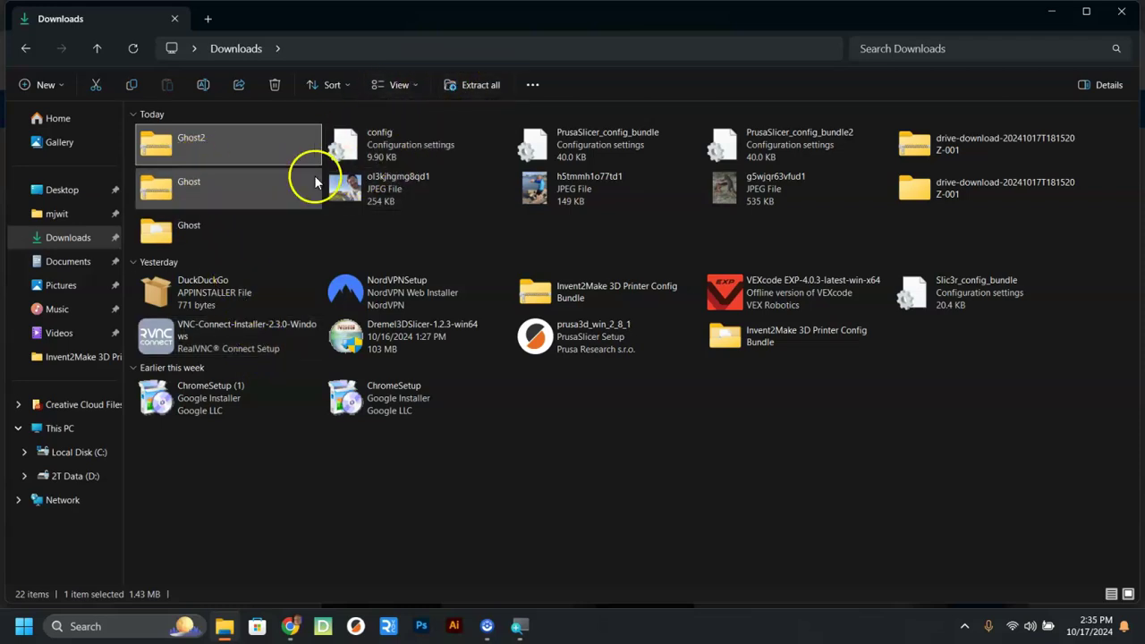
Extract Ghost2.zip into a Ghost2 folder, then return to Downloads
{"action": "right_click", "coordinate": [186, 149]}
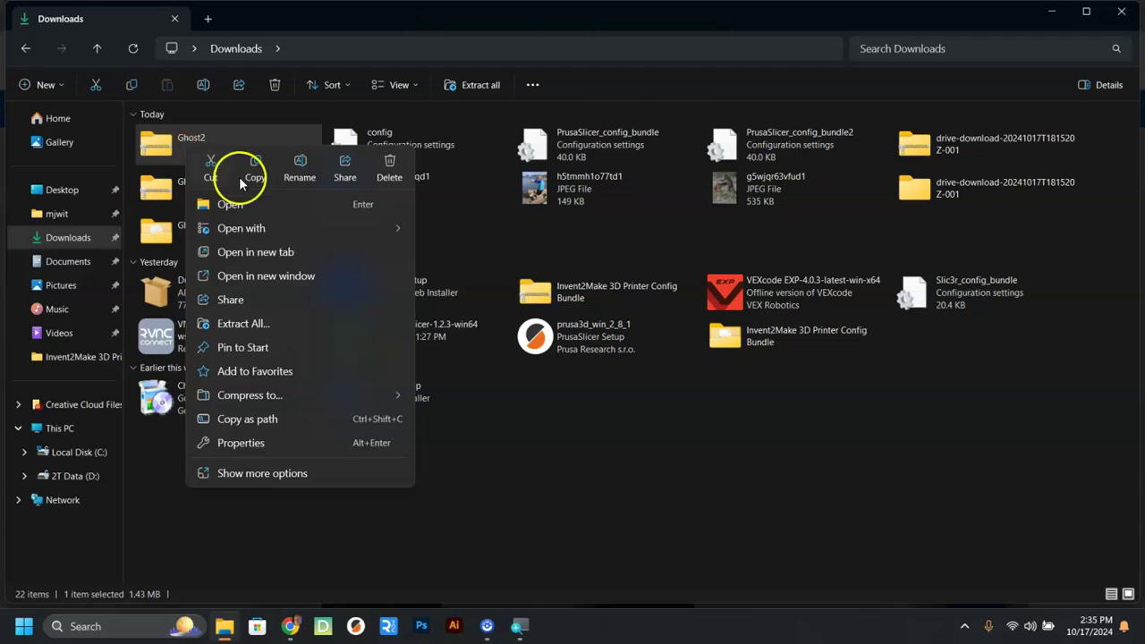
{"action": "left_click", "coordinate": [265, 325]}
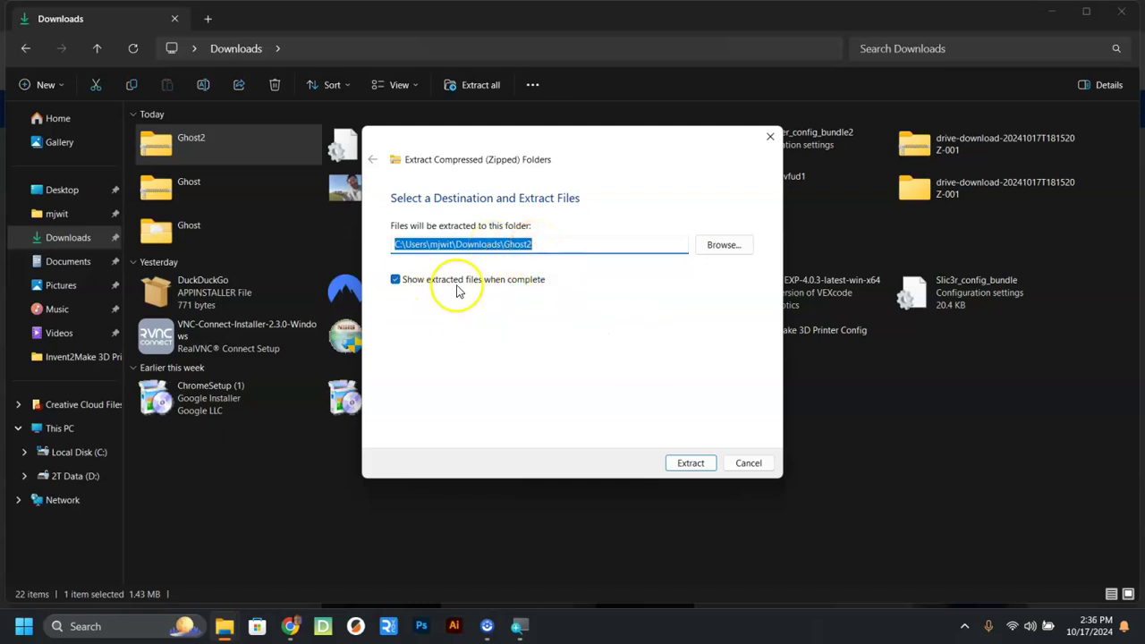
{"action": "left_click", "coordinate": [687, 465]}
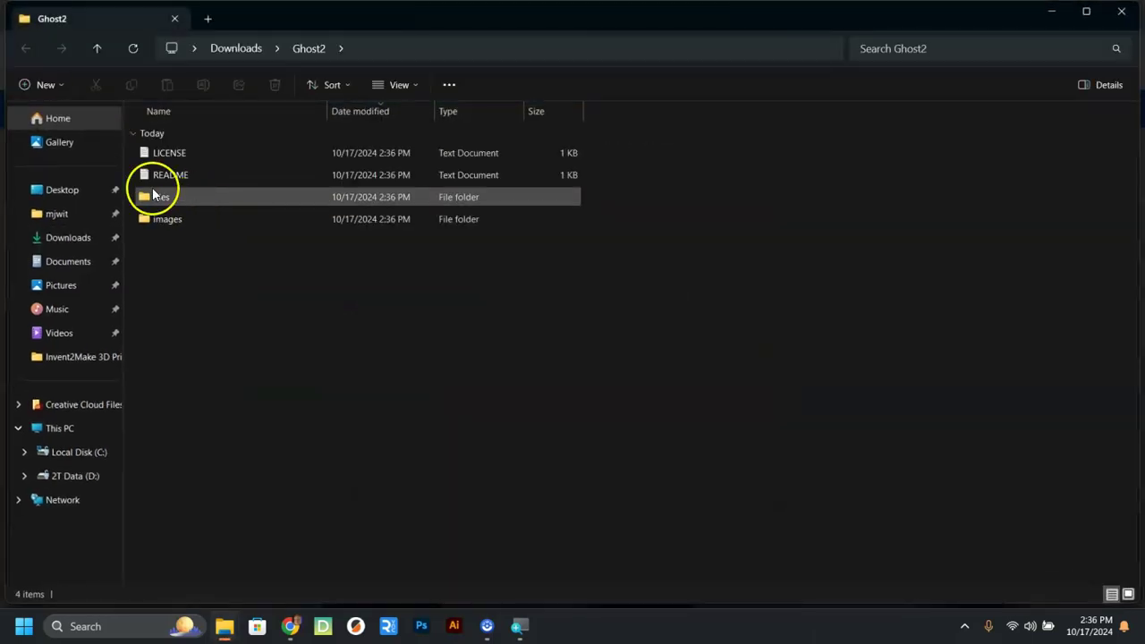
{"action": "key", "text": "alt+Up"}
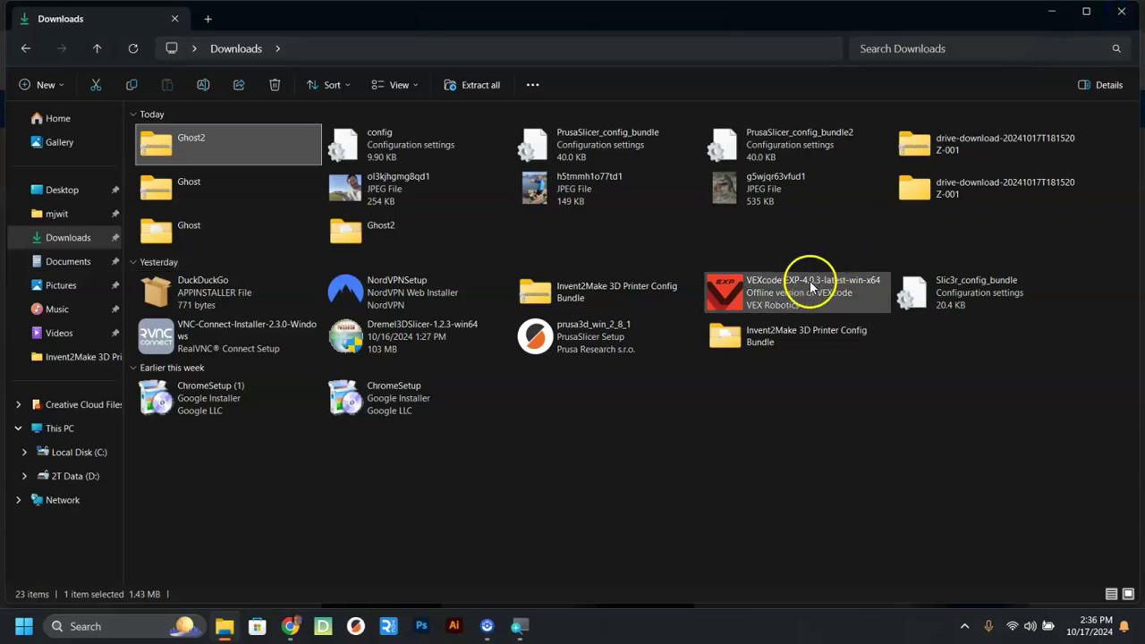
{"action": "left_click", "coordinate": [86, 259]}
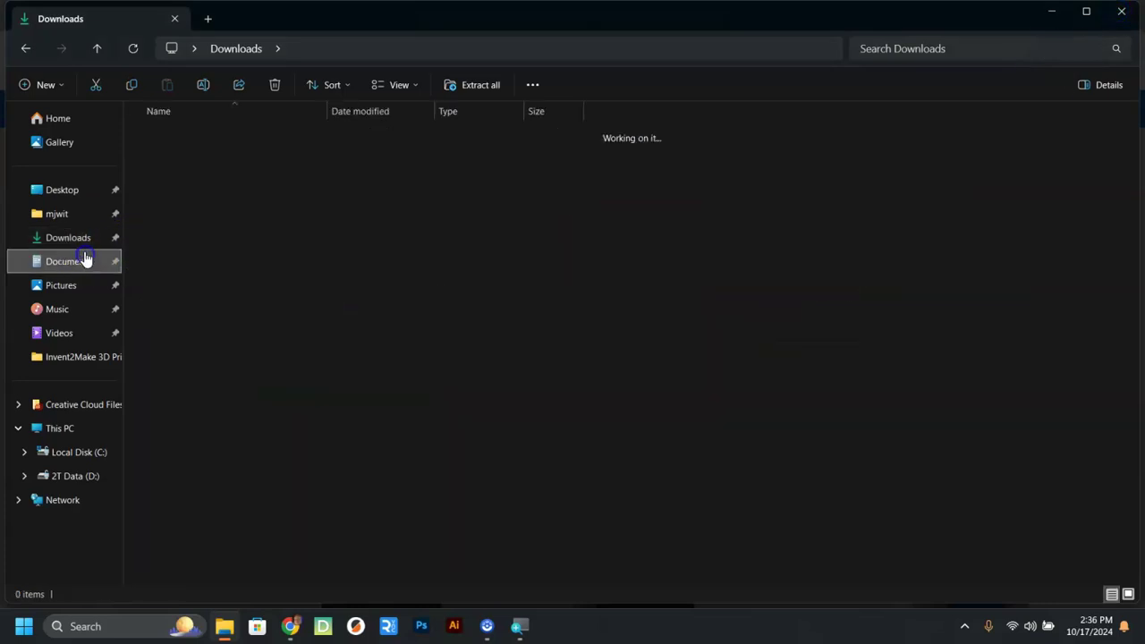
{"action": "left_click", "coordinate": [84, 241]}
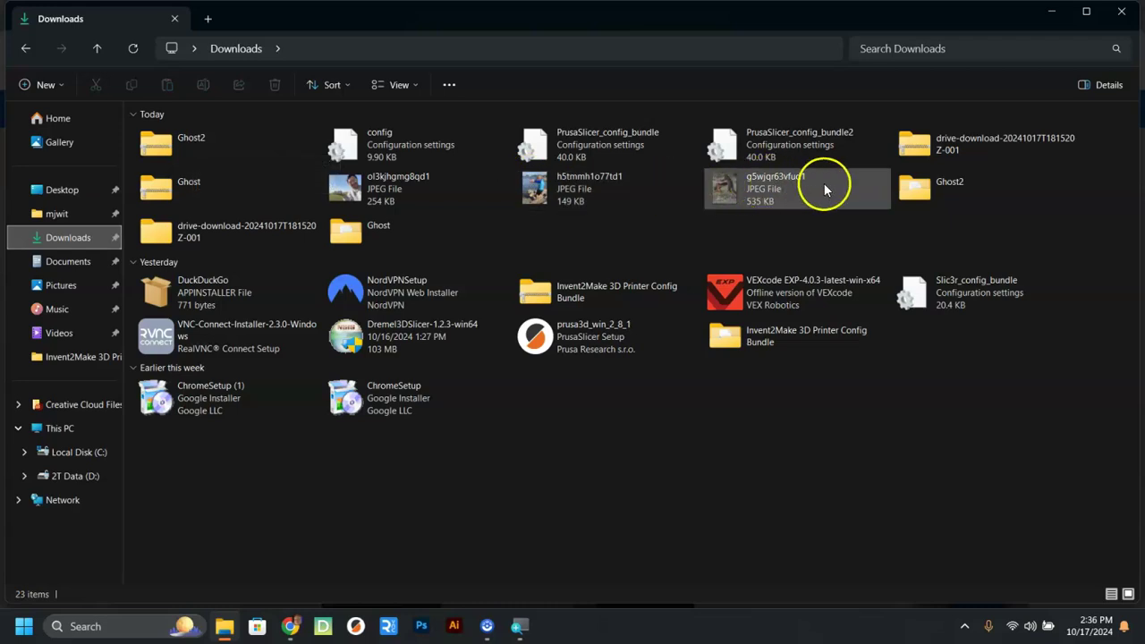
Open the Ghost2 folder and its files subfolder holding the hardprint_halloween_ghost STL
{"action": "double_click", "coordinate": [936, 193]}
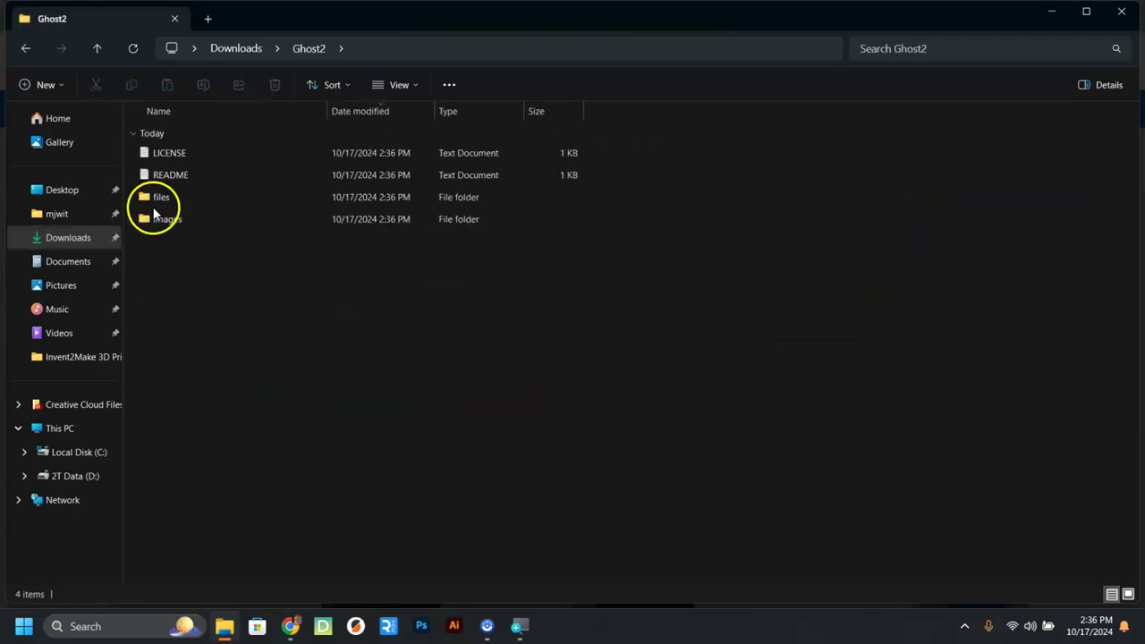
{"action": "double_click", "coordinate": [164, 198]}
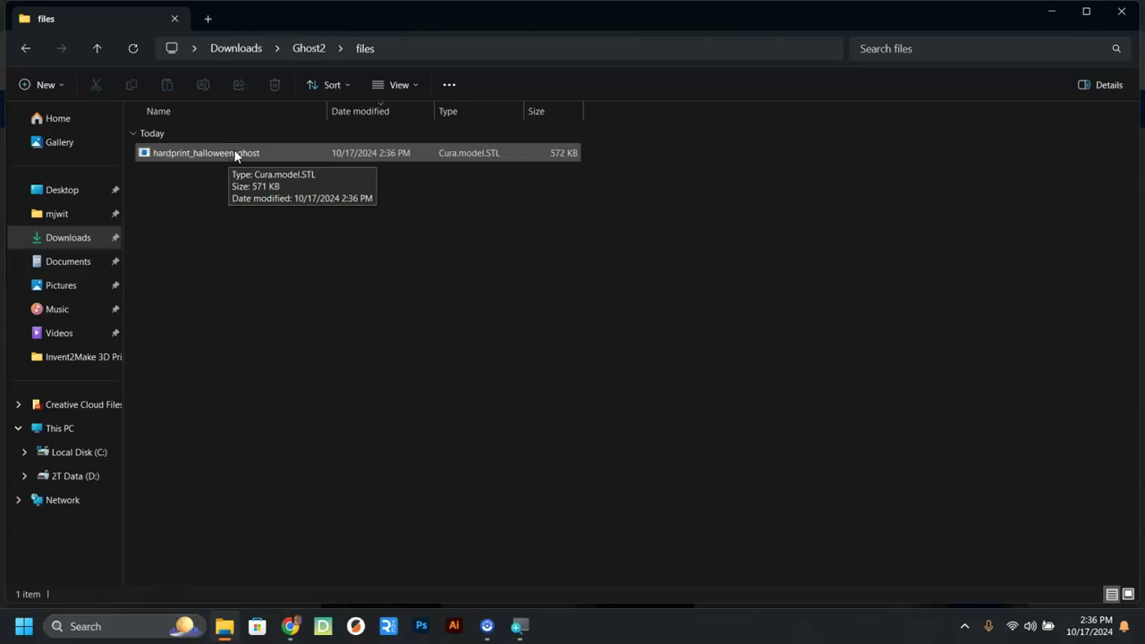
{"action": "left_click", "coordinate": [256, 152]}
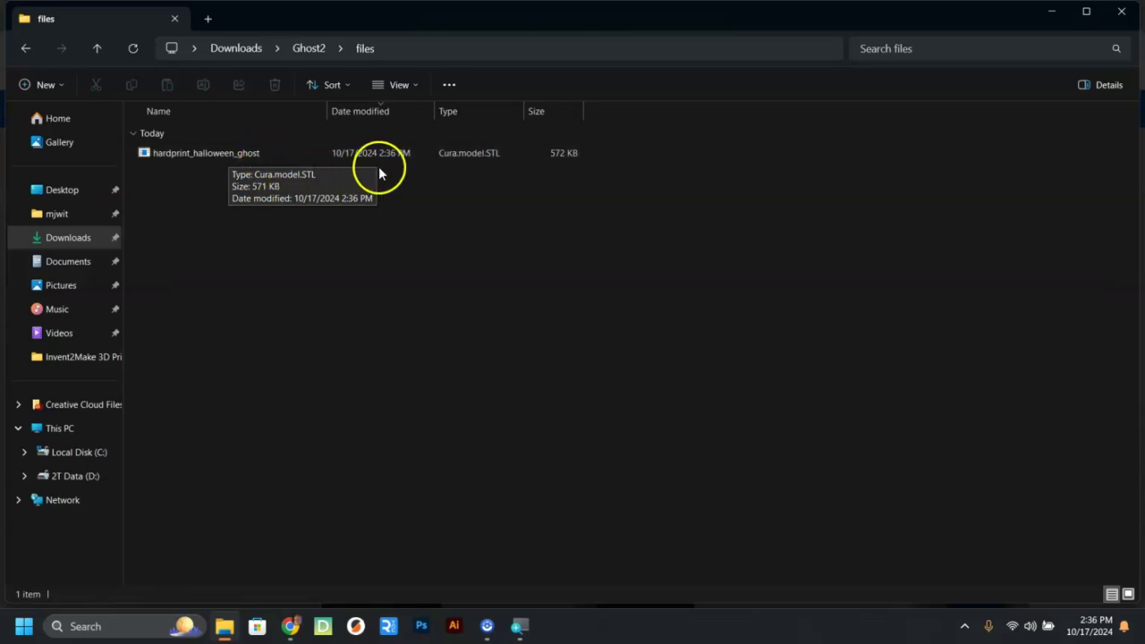
{"action": "left_click", "coordinate": [472, 155]}
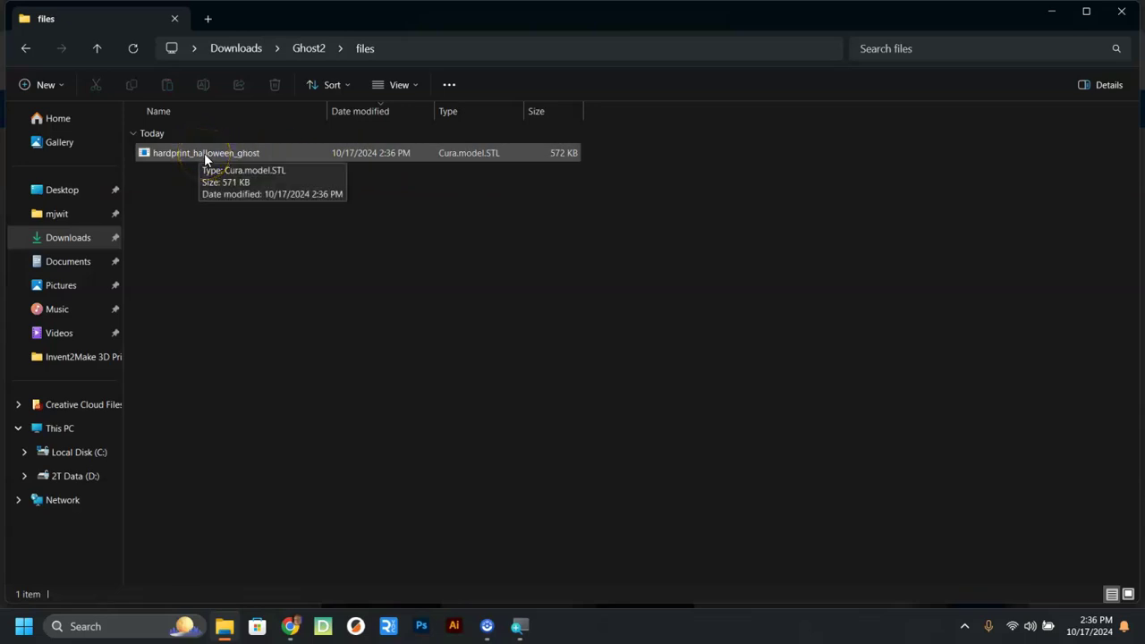
Rename the hardprint_halloween_ghost STL file to 'WITT GHOST'
{"action": "right_click", "coordinate": [204, 153]}
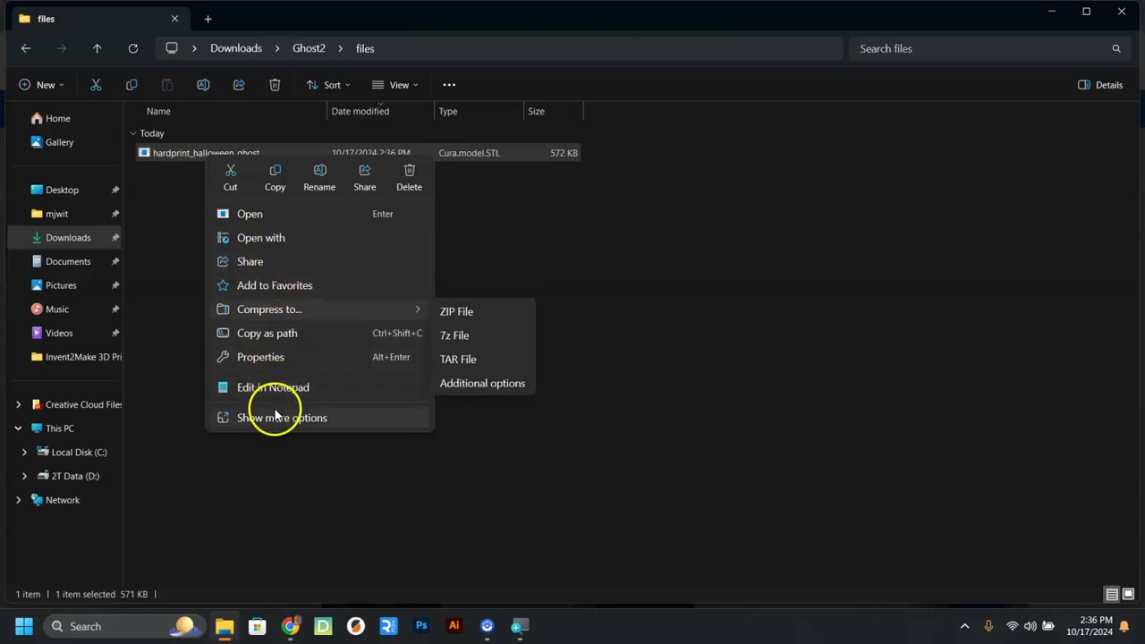
{"action": "left_click", "coordinate": [319, 175]}
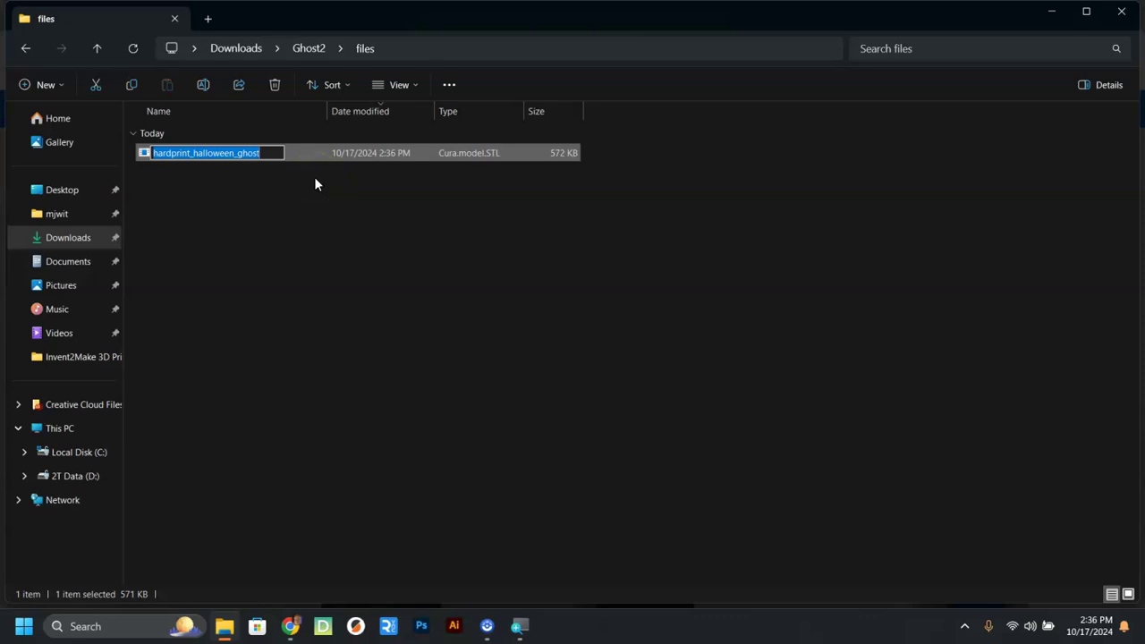
{"action": "type", "text": "WITT"}
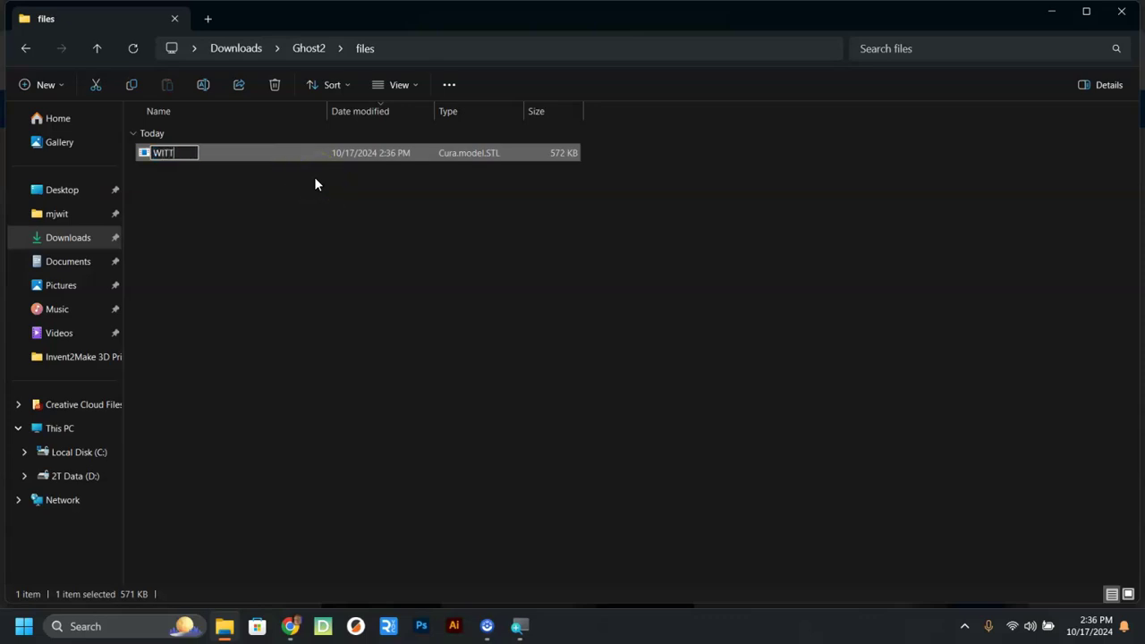
{"action": "type", "text": " GHOST"}
{"action": "key", "text": "Return"}
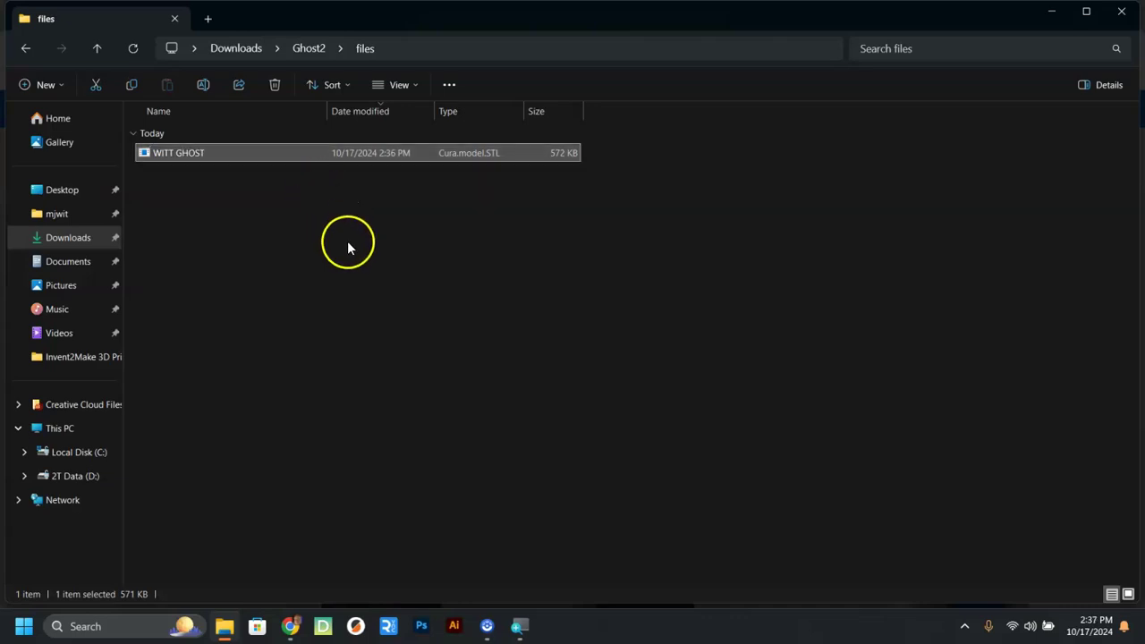
{"action": "left_click", "coordinate": [333, 262]}
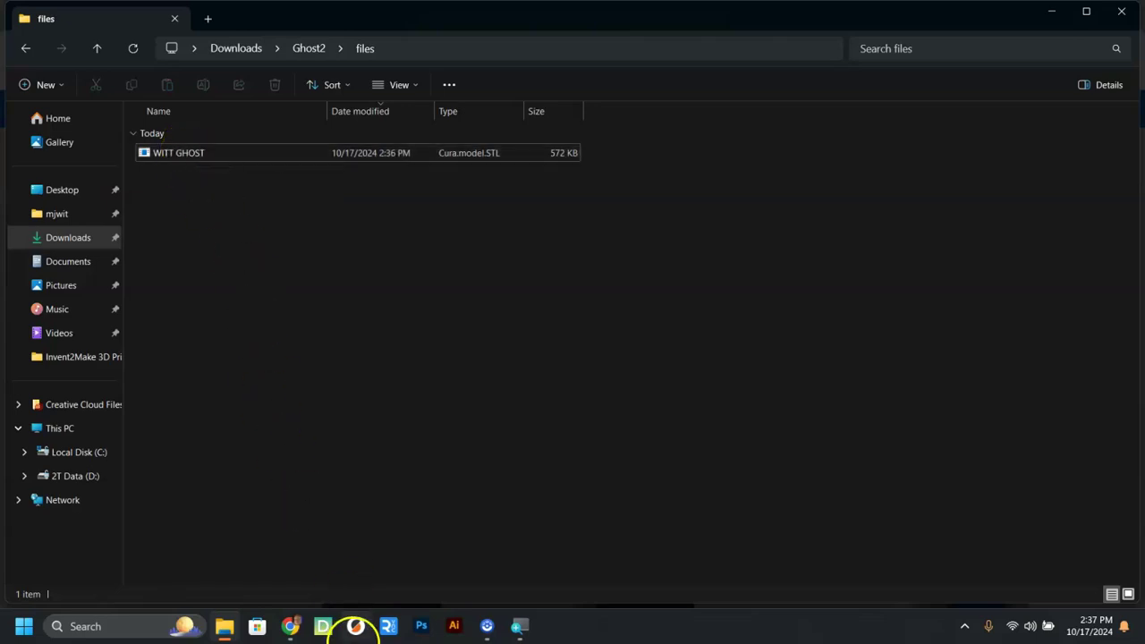
Launch PrusaSlicer from the taskbar and dismiss the Insert Pause tip
{"action": "left_click", "coordinate": [357, 628]}
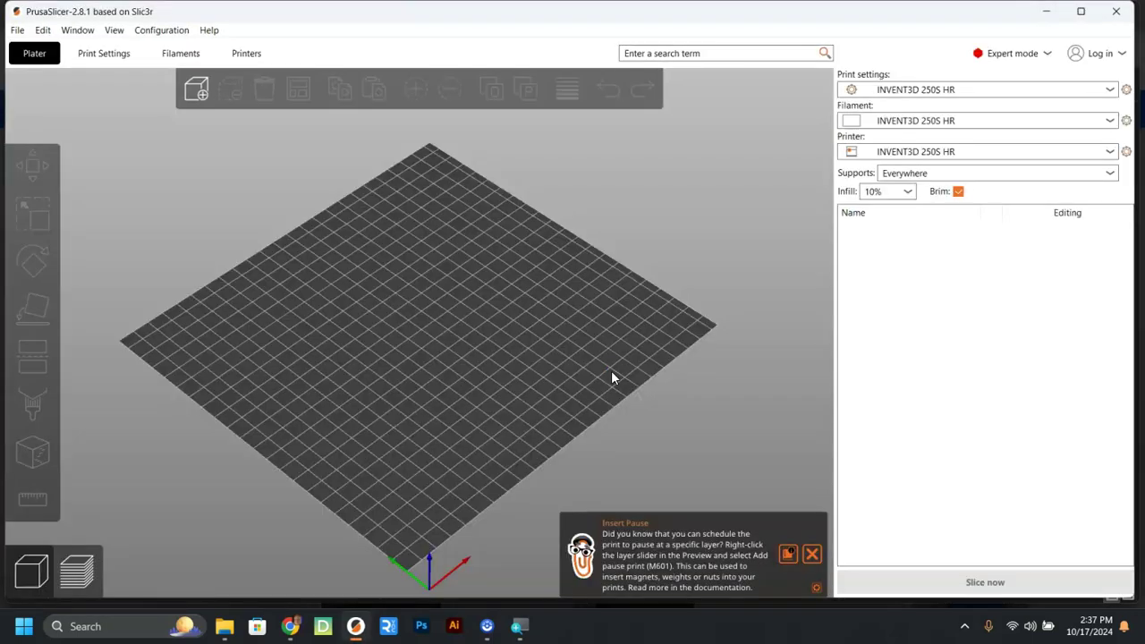
{"action": "left_click", "coordinate": [813, 554]}
{"action": "left_click", "coordinate": [813, 555]}
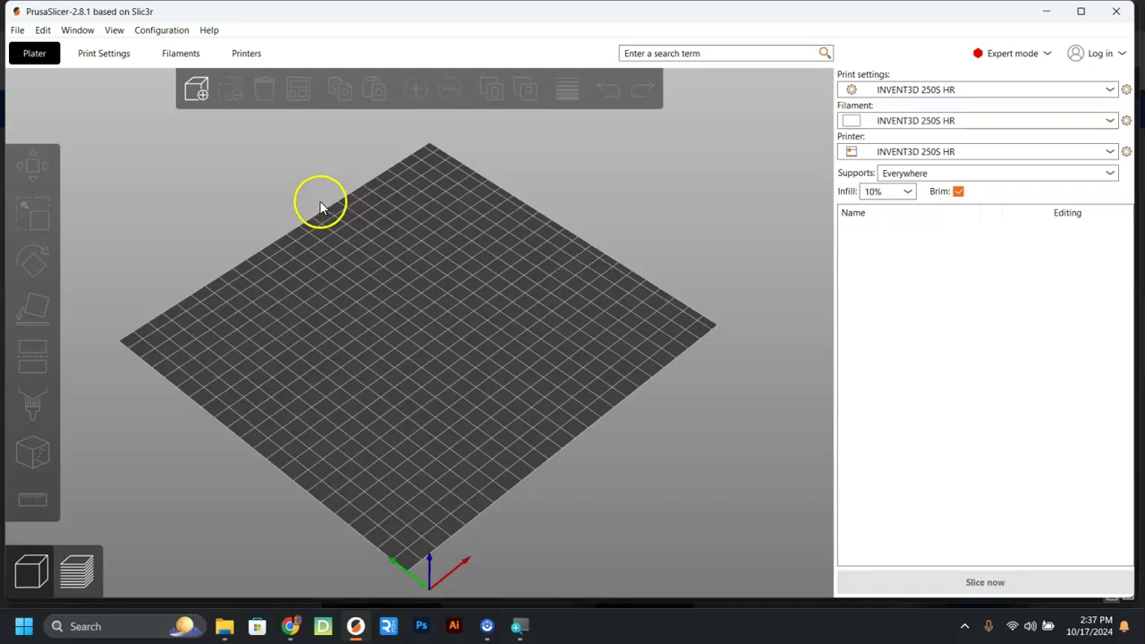
Add the WITT GHOST STL from Downloads > Ghost2 > files to the plate
{"action": "left_click", "coordinate": [203, 95]}
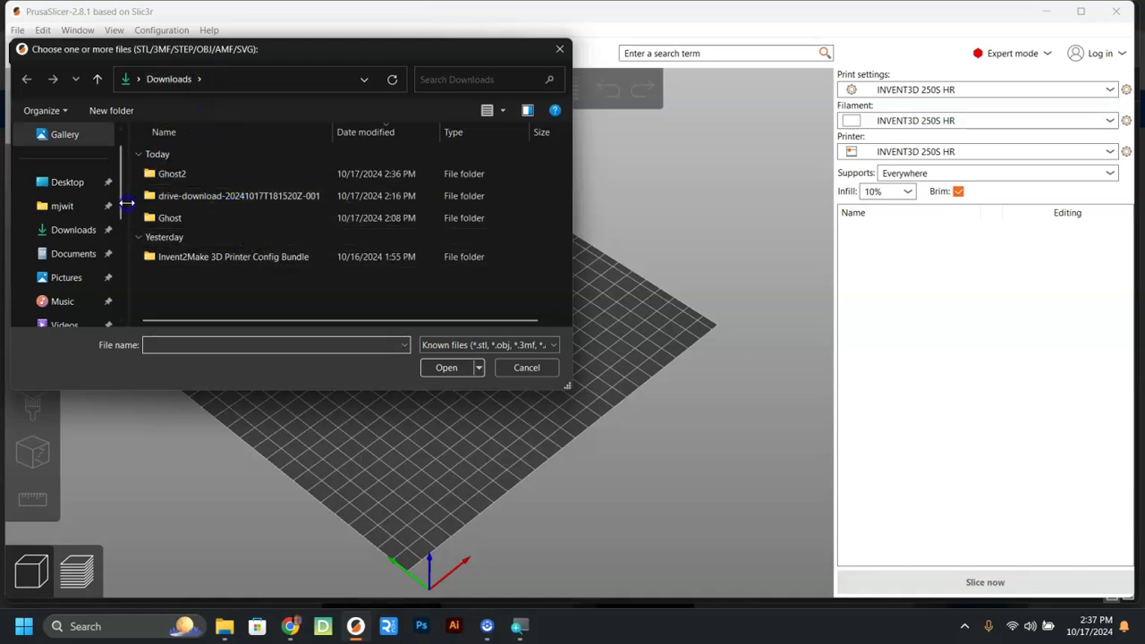
{"action": "left_click", "coordinate": [71, 234]}
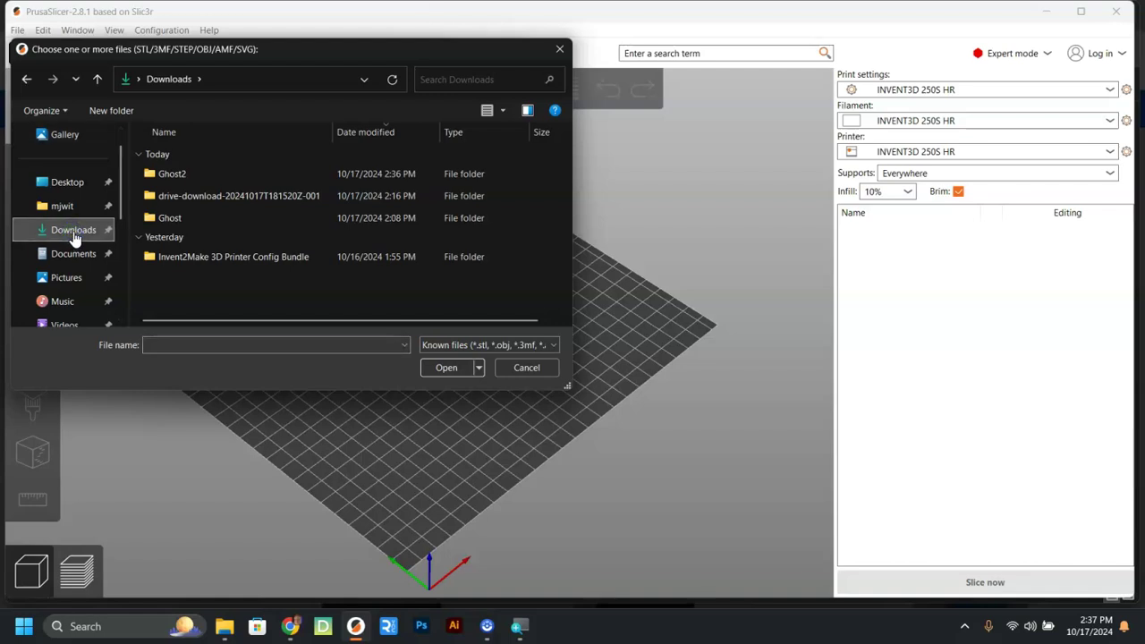
{"action": "double_click", "coordinate": [176, 176]}
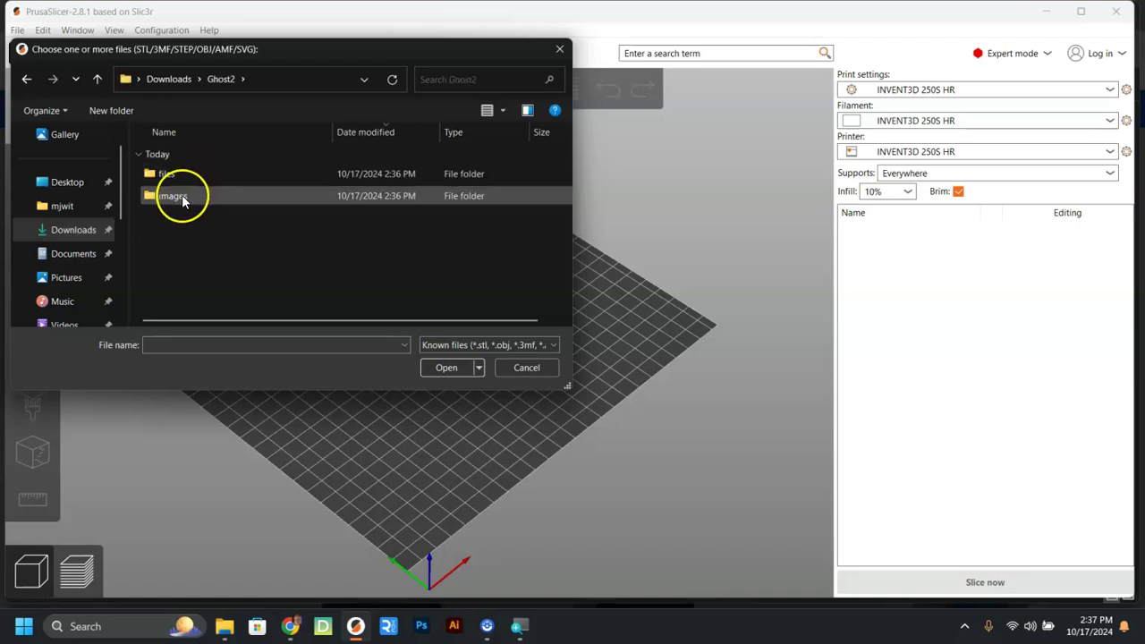
{"action": "double_click", "coordinate": [174, 175]}
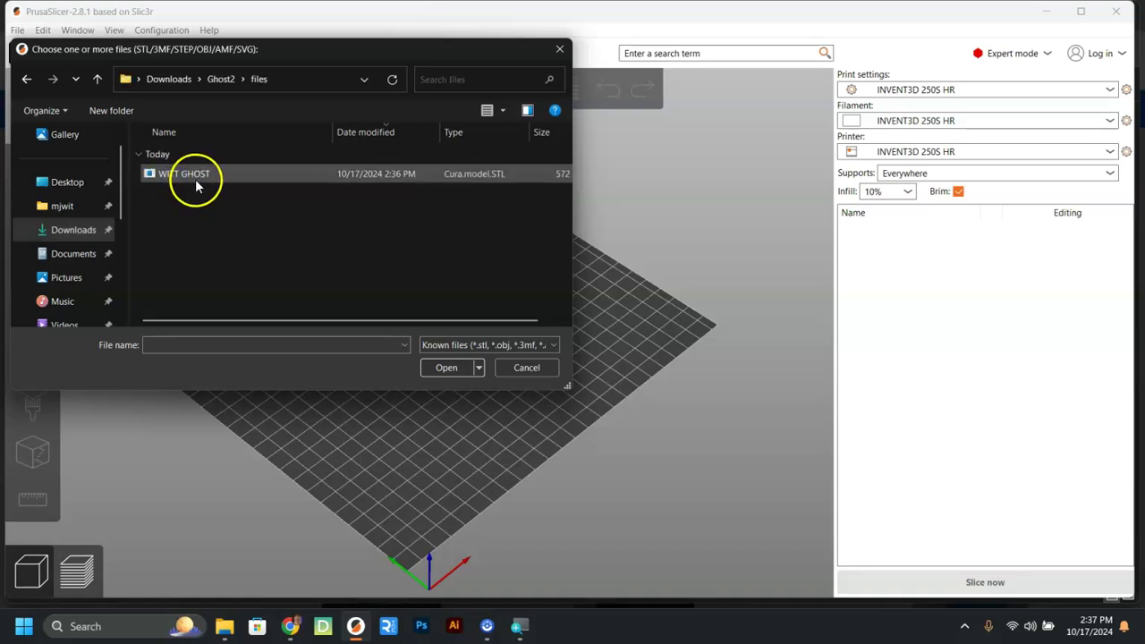
{"action": "double_click", "coordinate": [188, 175]}
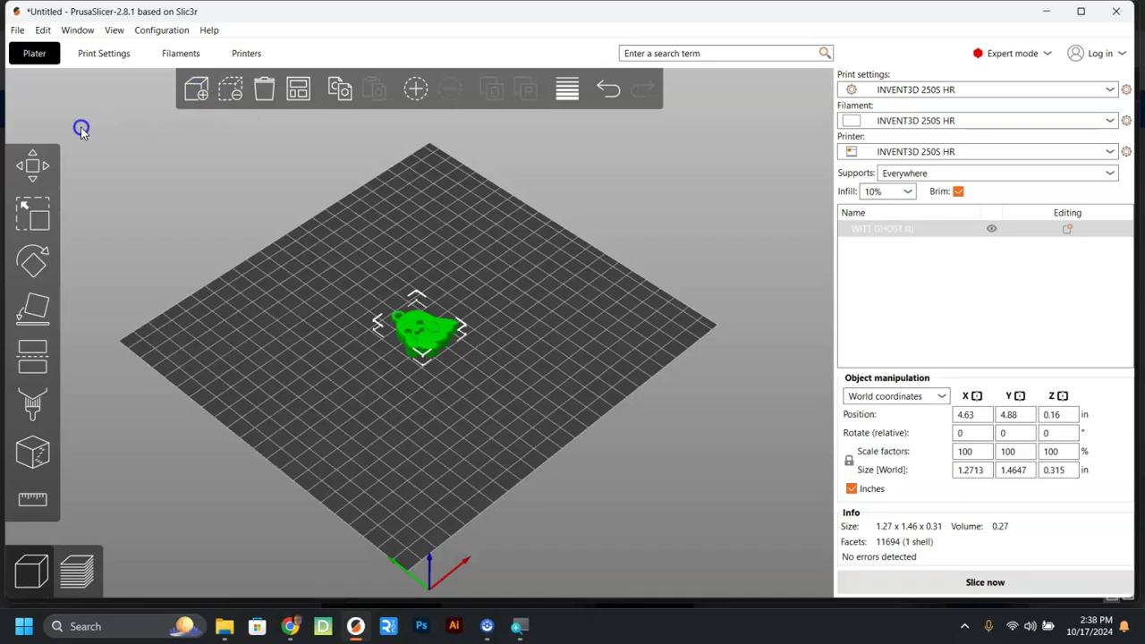
Dismiss the add-model file dialog and move the ghost toward the back of the plate
{"action": "left_click", "coordinate": [201, 95]}
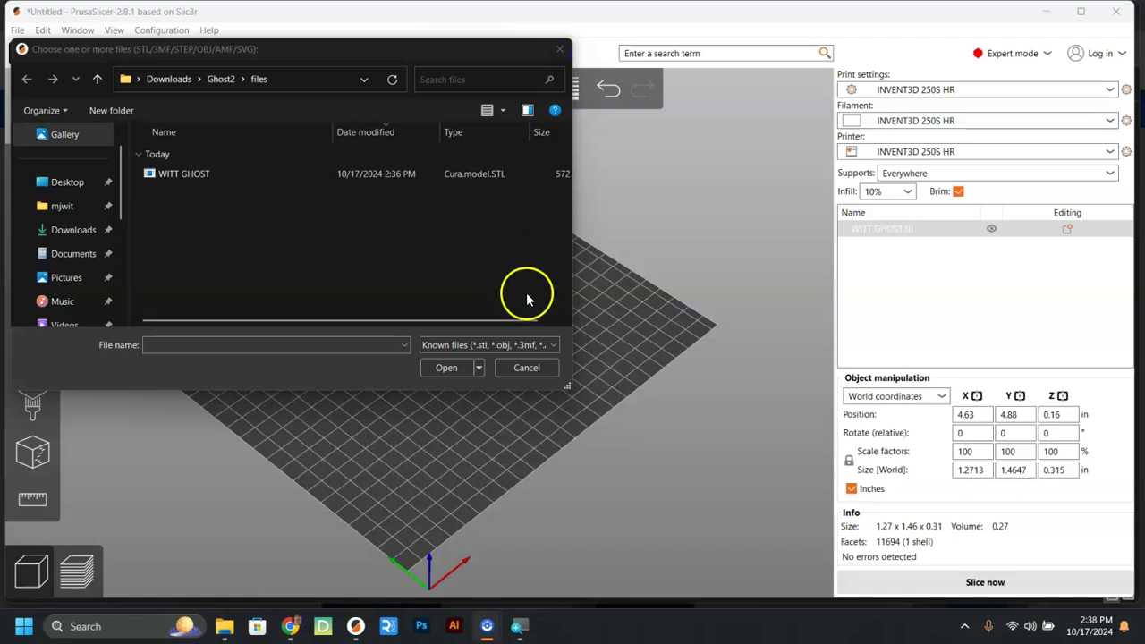
{"action": "left_click", "coordinate": [536, 373]}
{"action": "left_click_drag", "start_coordinate": [443, 334], "coordinate": [382, 309]}
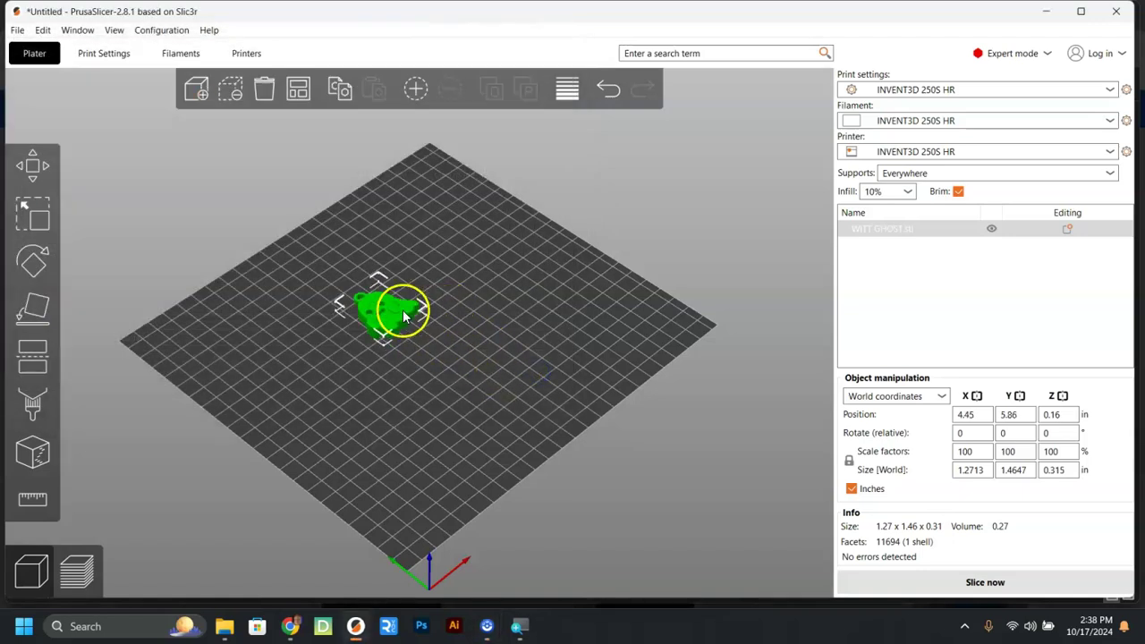
Add four more instances of the WITT GHOST keychain
{"action": "left_click", "coordinate": [415, 89]}
{"action": "left_click", "coordinate": [415, 90]}
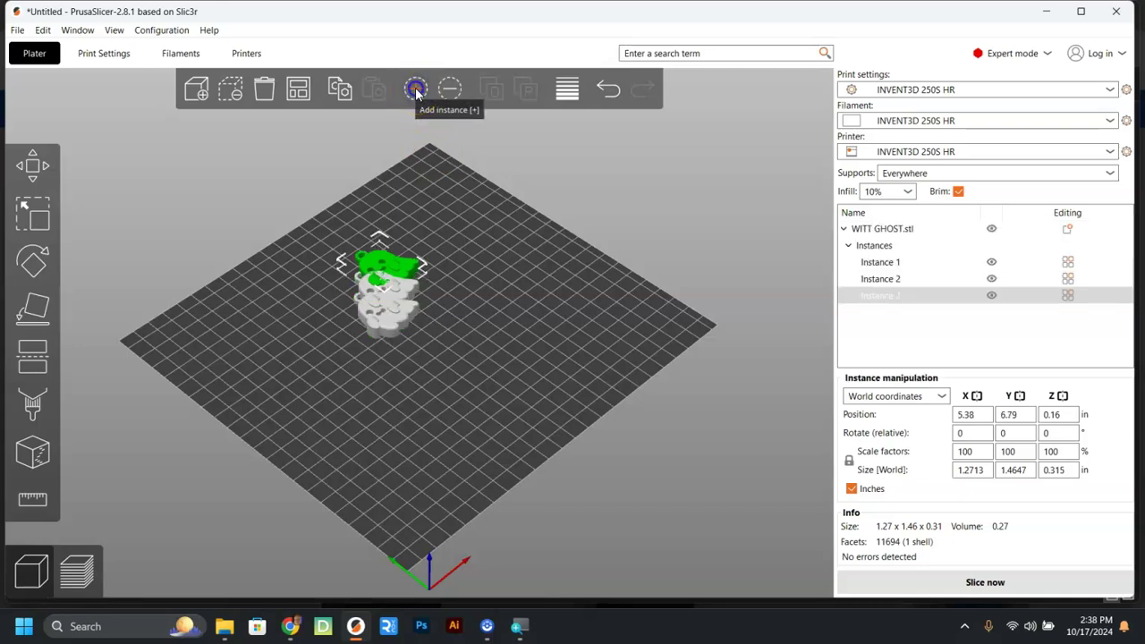
{"action": "left_click", "coordinate": [416, 90]}
{"action": "left_click", "coordinate": [415, 90]}
{"action": "left_click", "coordinate": [416, 90]}
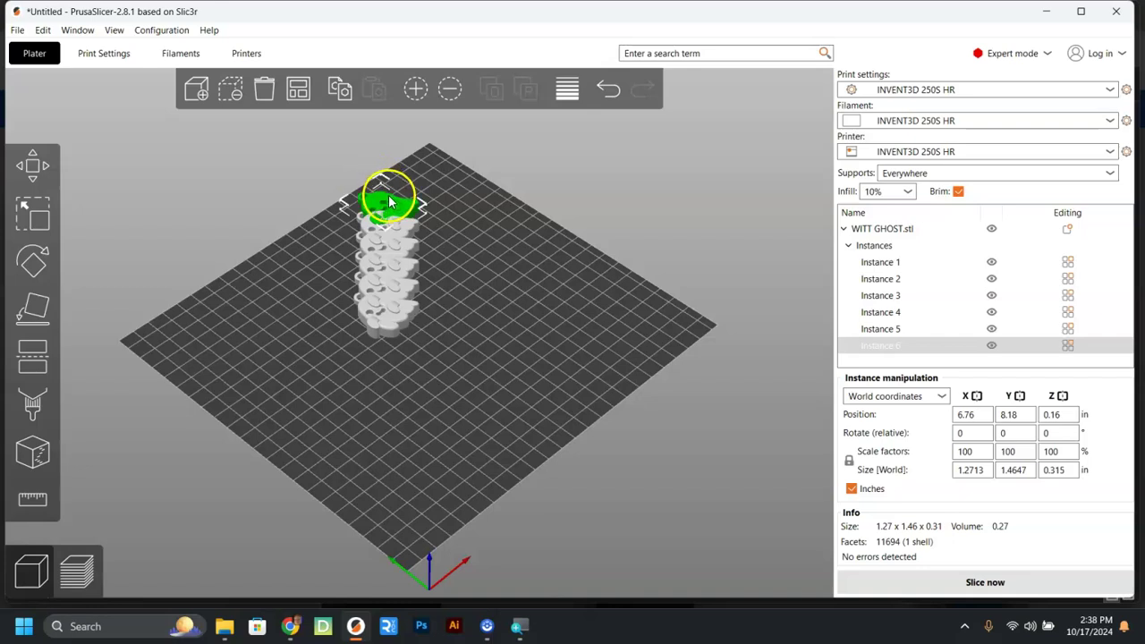
Drag instances 1, 2, 5 and 6 to front-left, front and left-middle spots on the bed
{"action": "left_click_drag", "start_coordinate": [407, 273], "coordinate": [217, 351]}
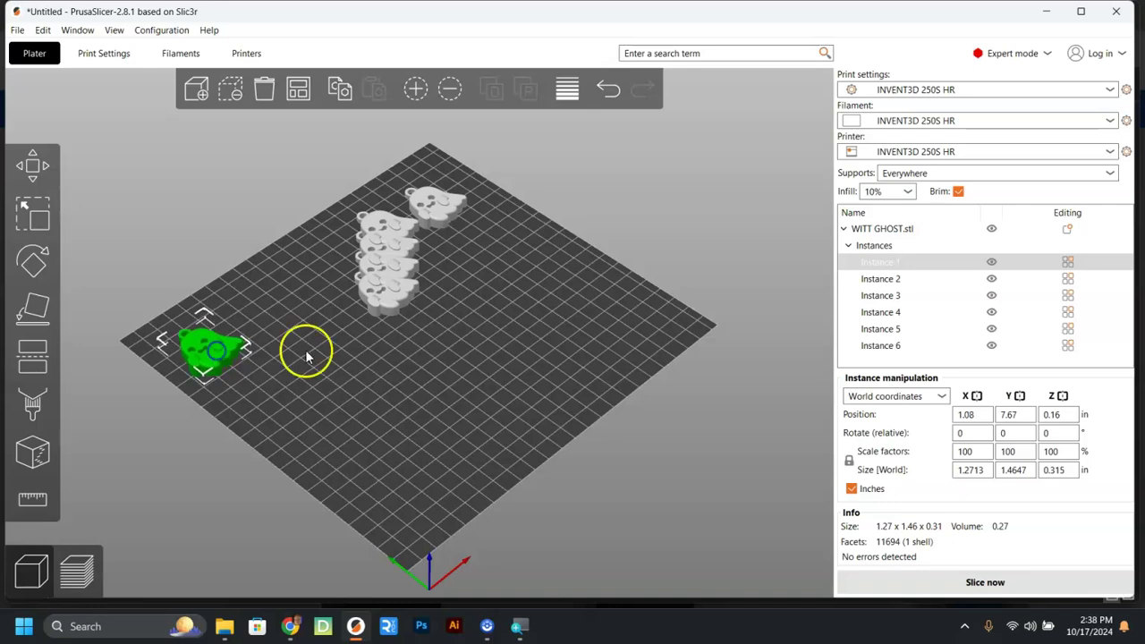
{"action": "left_click_drag", "start_coordinate": [388, 301], "coordinate": [356, 460]}
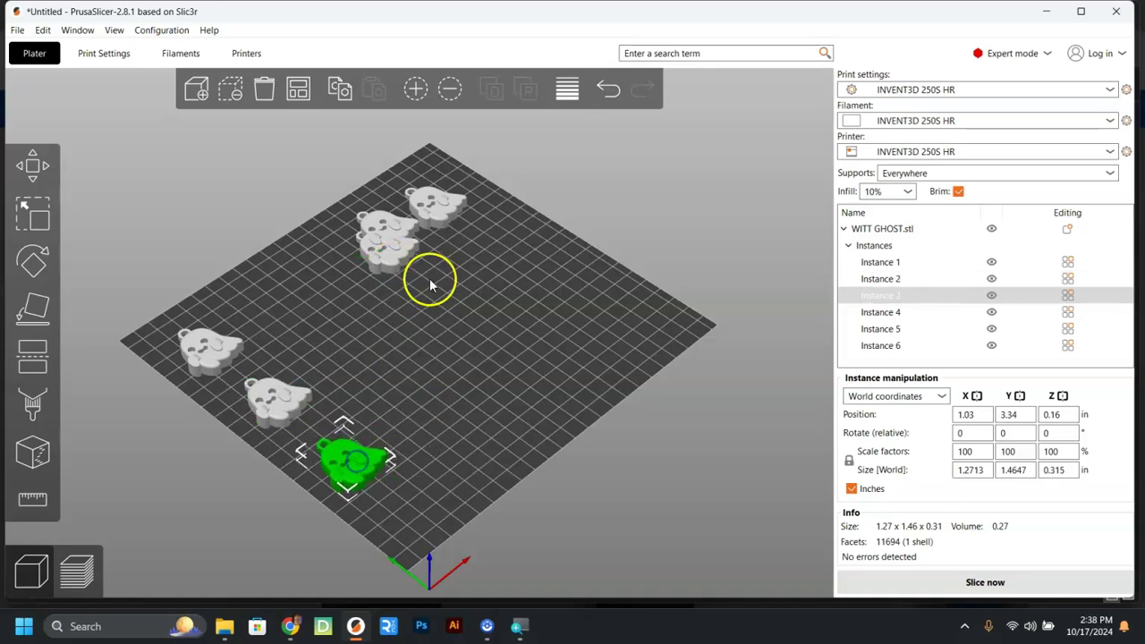
{"action": "left_click_drag", "start_coordinate": [388, 230], "coordinate": [411, 365]}
{"action": "left_click_drag", "start_coordinate": [431, 214], "coordinate": [339, 333]}
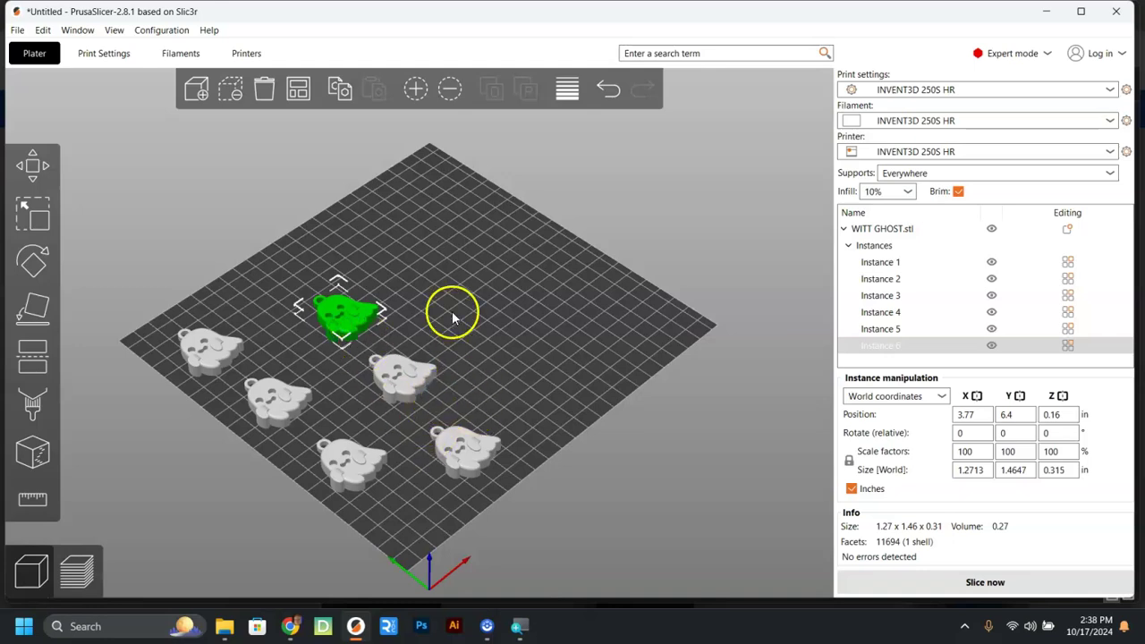
Nudge the sixth ghost slightly with Move, then enlarge it with a Scale corner handle
{"action": "left_click", "coordinate": [32, 167]}
{"action": "mouse_move", "coordinate": [342, 311]}
{"action": "left_mouse_down"}
{"action": "mouse_move", "coordinate": [351, 317]}
{"action": "mouse_move", "coordinate": [340, 312]}
{"action": "left_mouse_up"}
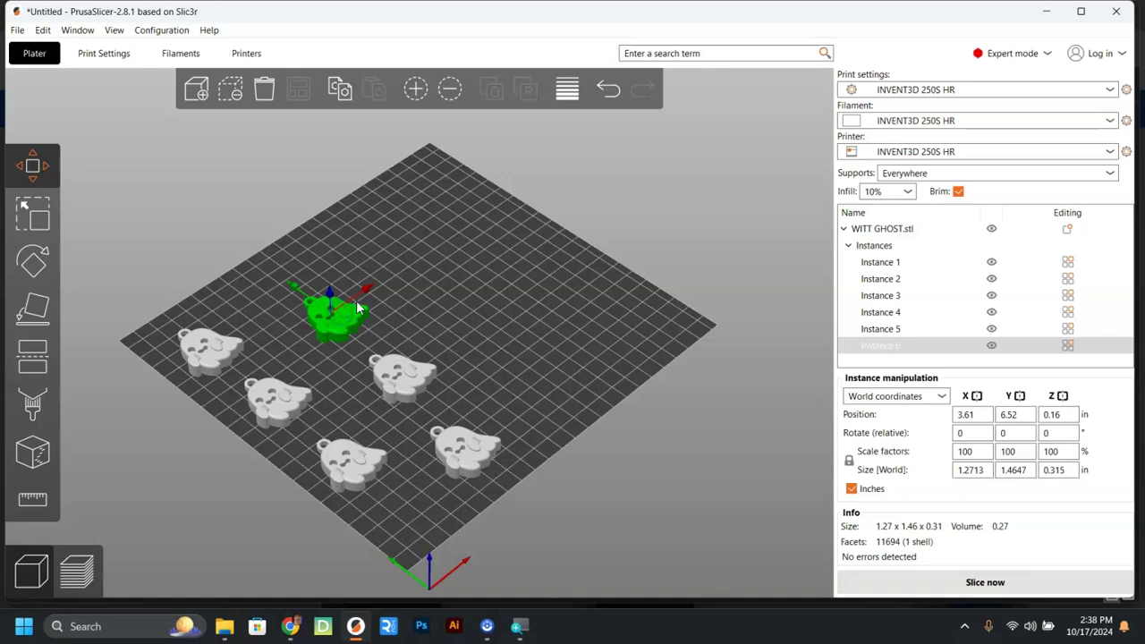
{"action": "left_click", "coordinate": [33, 220]}
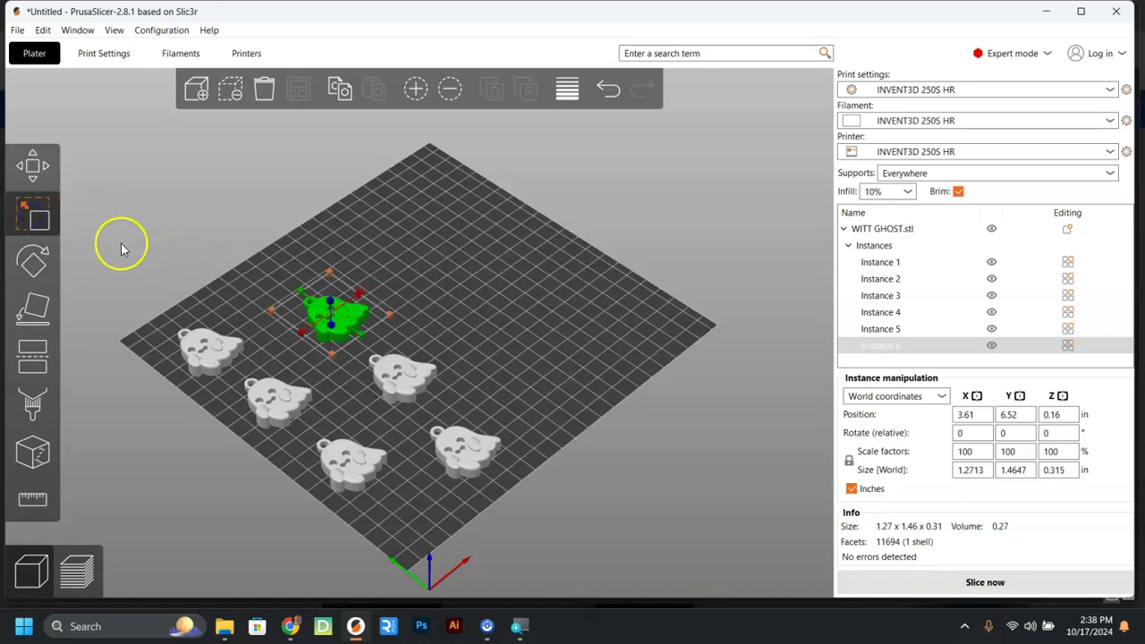
{"action": "mouse_move", "coordinate": [389, 319]}
{"action": "left_mouse_down"}
{"action": "mouse_move", "coordinate": [416, 289]}
{"action": "mouse_move", "coordinate": [395, 309]}
{"action": "mouse_move", "coordinate": [429, 296]}
{"action": "mouse_move", "coordinate": [400, 323]}
{"action": "mouse_move", "coordinate": [421, 307]}
{"action": "mouse_move", "coordinate": [439, 274]}
{"action": "mouse_move", "coordinate": [403, 319]}
{"action": "mouse_move", "coordinate": [404, 306]}
{"action": "left_mouse_up"}
Select Instance 6 and scale it to 146.23%, about 1.86 × 2.14 × 0.46 in
{"action": "left_click", "coordinate": [463, 302]}
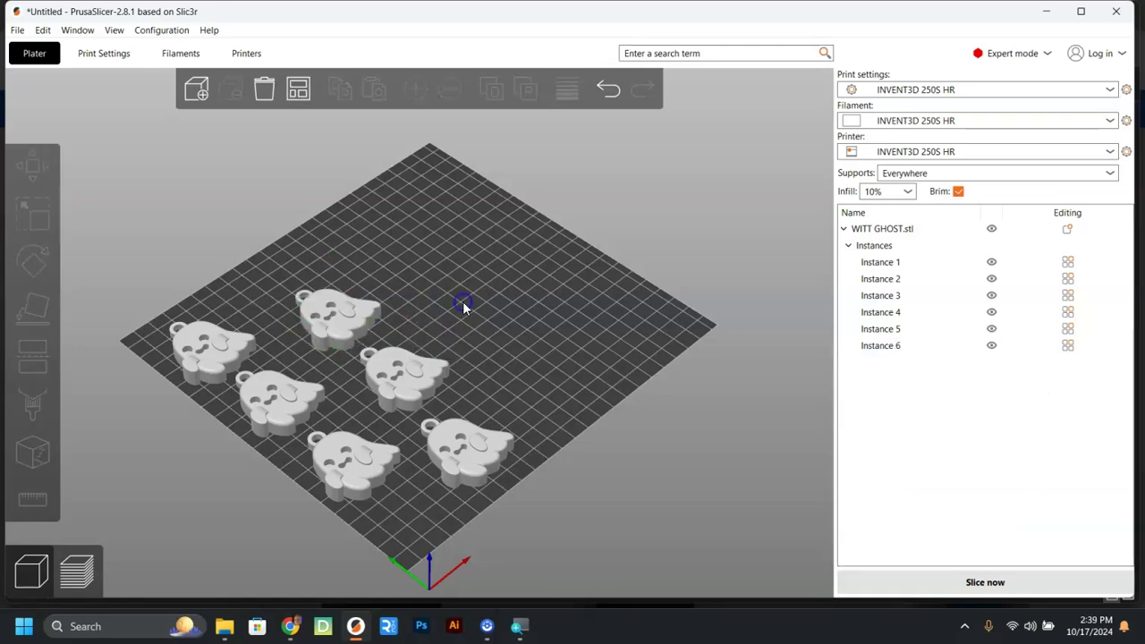
{"action": "left_click", "coordinate": [350, 322]}
{"action": "left_click", "coordinate": [374, 320]}
{"action": "left_click", "coordinate": [373, 322]}
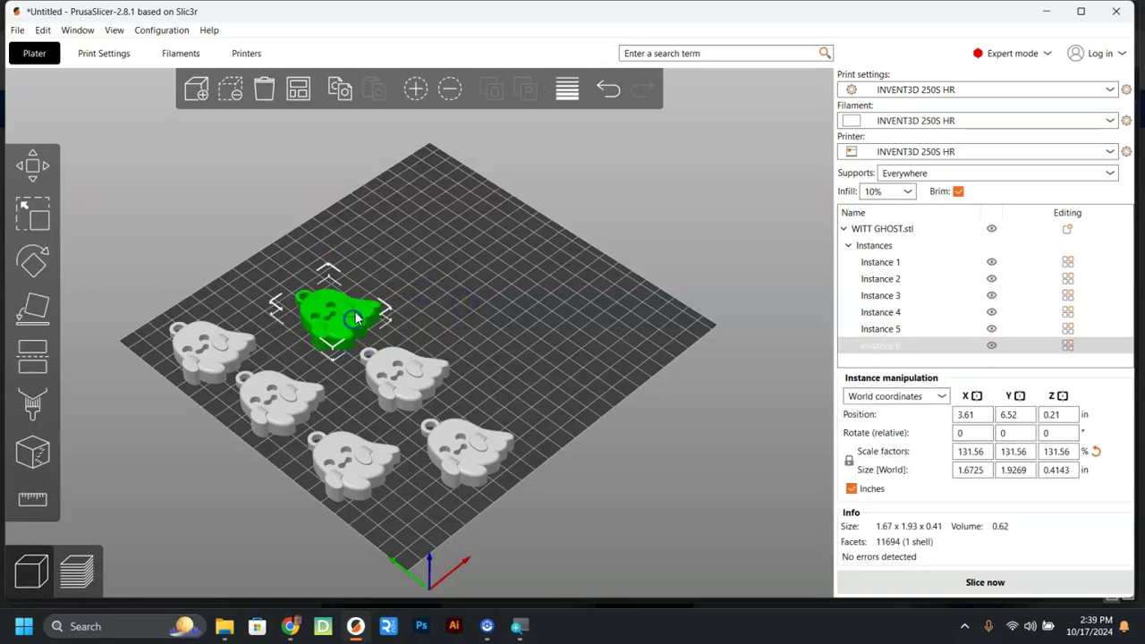
{"action": "left_click", "coordinate": [32, 220]}
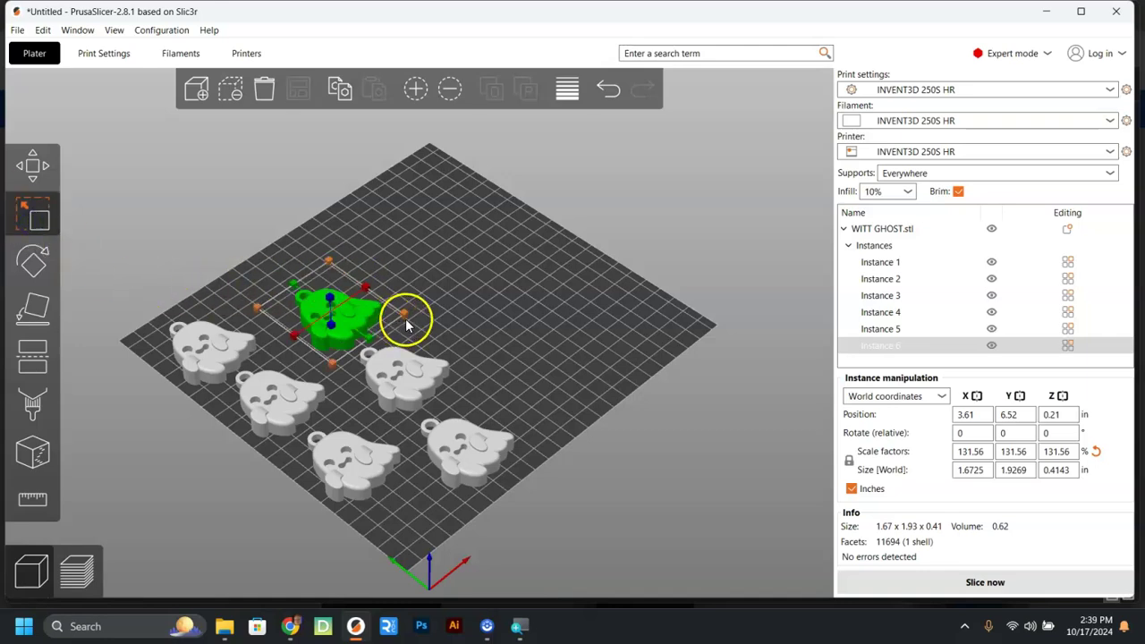
{"action": "mouse_move", "coordinate": [404, 315]}
{"action": "left_mouse_down"}
{"action": "mouse_move", "coordinate": [421, 328]}
{"action": "mouse_move", "coordinate": [412, 316]}
{"action": "left_mouse_up"}
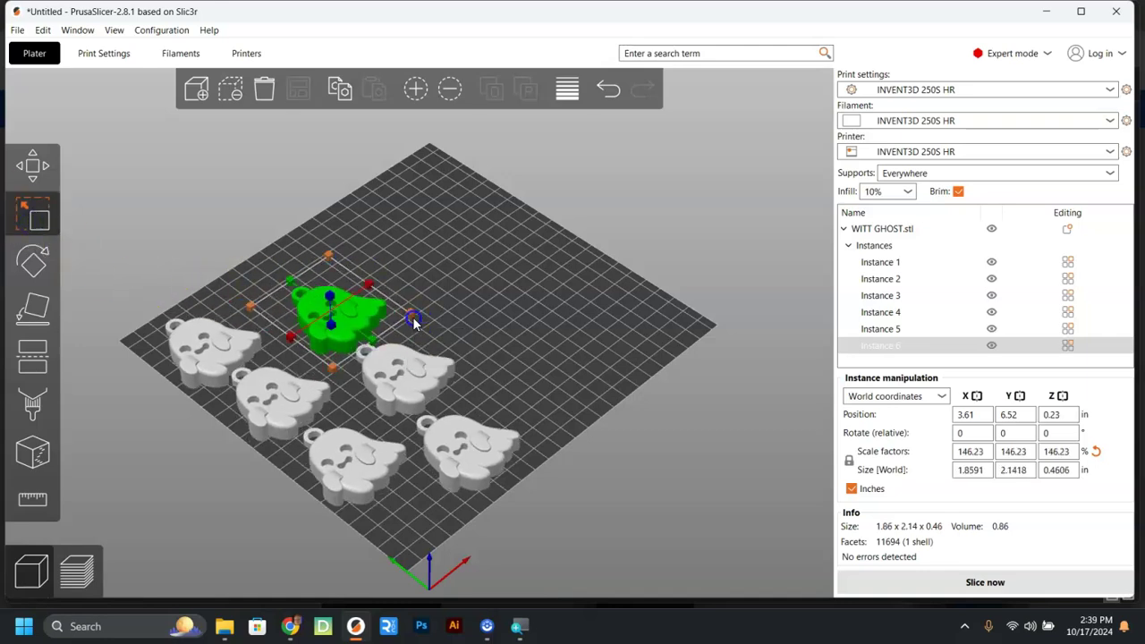
Select Instance 1 and try the Rotate and Place on face tools on it
{"action": "left_click", "coordinate": [433, 290]}
{"action": "left_click", "coordinate": [175, 337]}
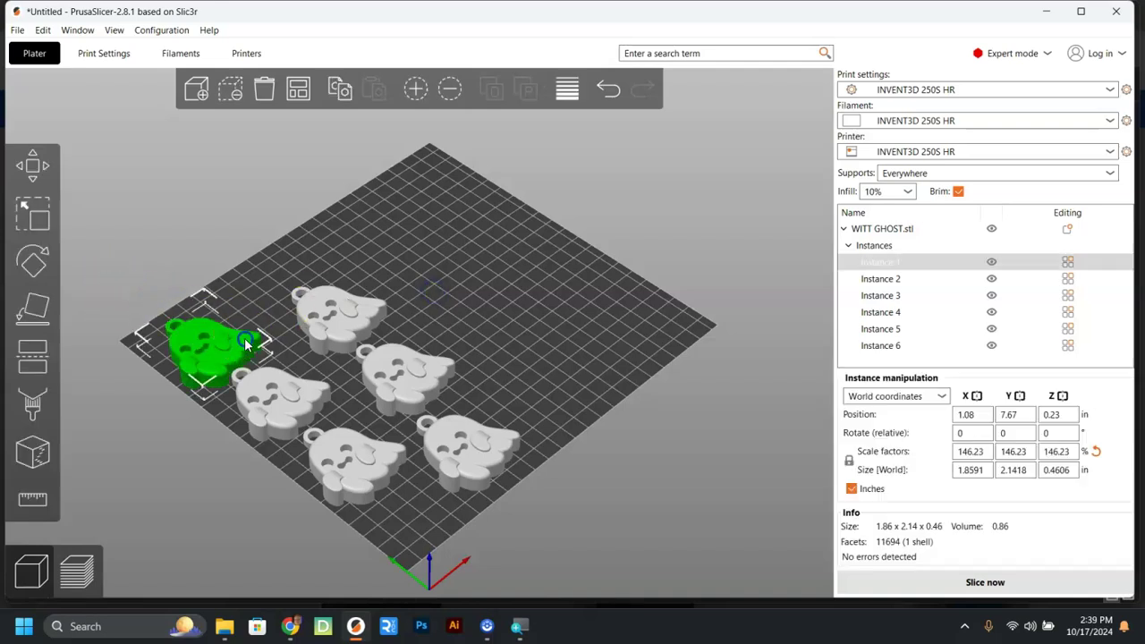
{"action": "left_click", "coordinate": [28, 260]}
{"action": "left_click", "coordinate": [34, 305]}
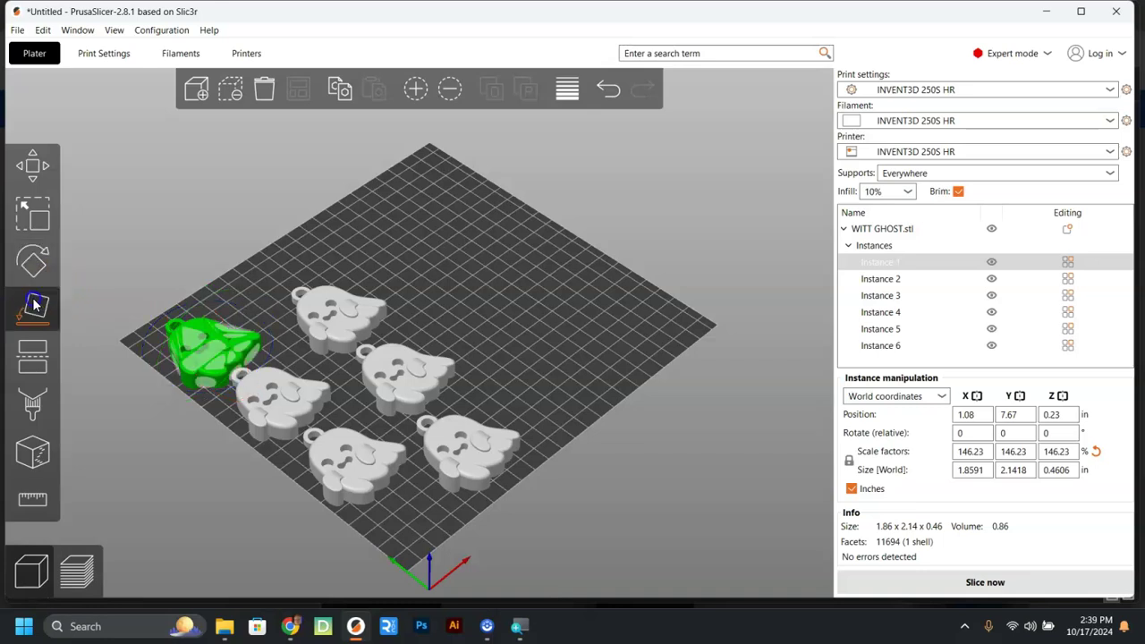
{"action": "left_click", "coordinate": [34, 307]}
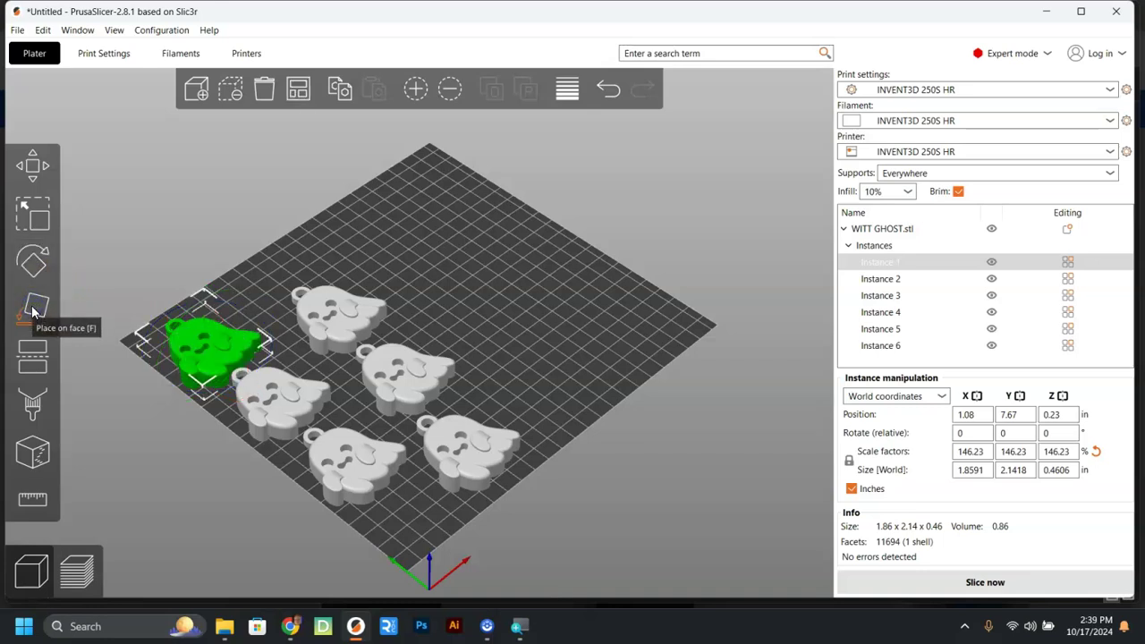
{"action": "left_click", "coordinate": [33, 308]}
{"action": "left_click", "coordinate": [33, 309]}
{"action": "left_click", "coordinate": [33, 309]}
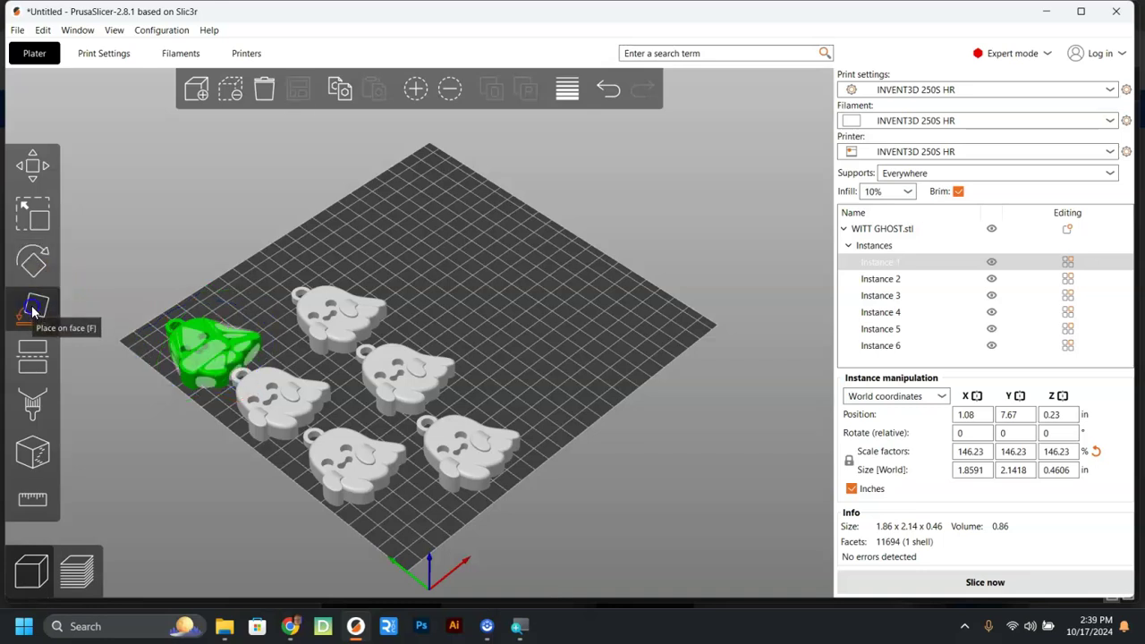
{"action": "left_click", "coordinate": [33, 309]}
{"action": "left_click", "coordinate": [30, 350]}
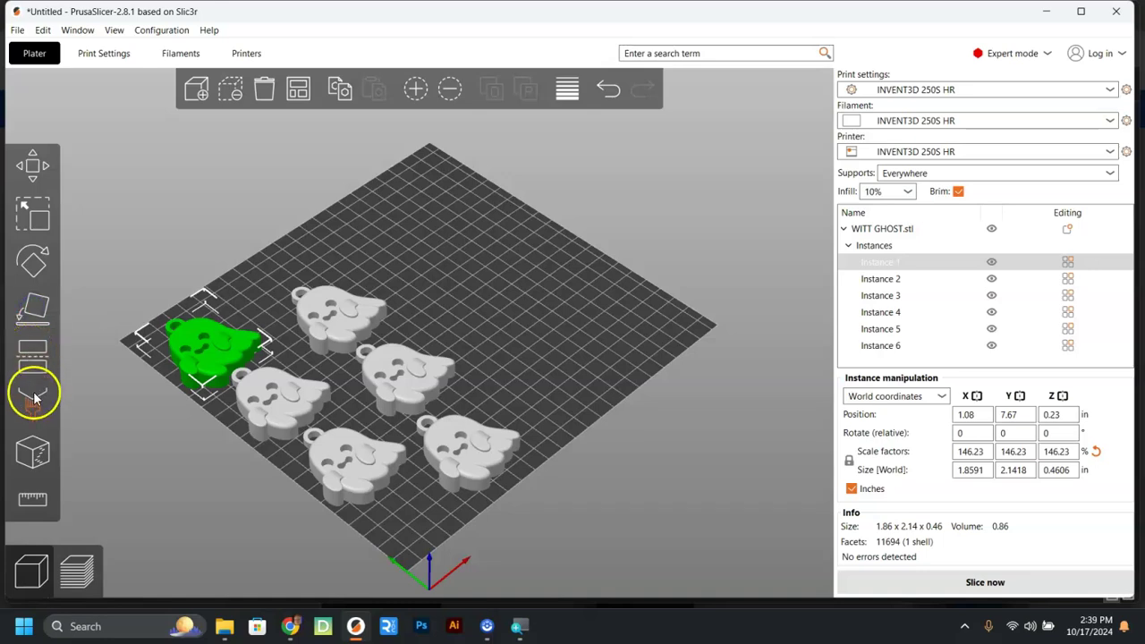
Slice the plate, seeing a 7h24m estimate and an out-of-print-area error, then return to 3D editing
{"action": "left_click", "coordinate": [71, 580]}
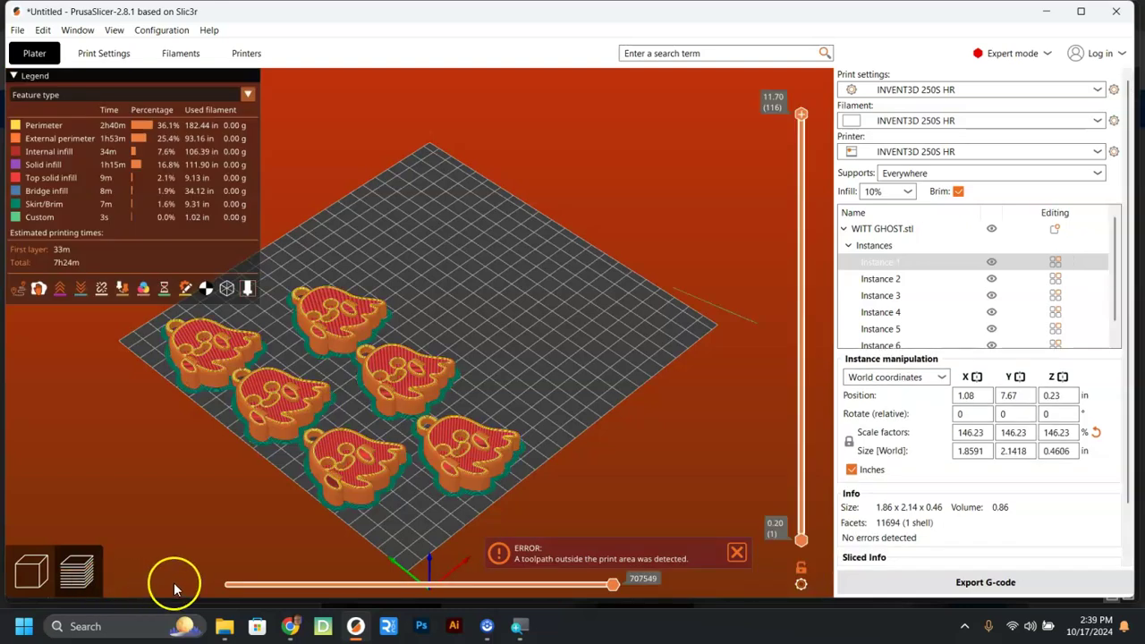
{"action": "mouse_move", "coordinate": [504, 383]}
{"action": "left_mouse_down"}
{"action": "mouse_move", "coordinate": [555, 355]}
{"action": "mouse_move", "coordinate": [504, 365]}
{"action": "mouse_move", "coordinate": [503, 378]}
{"action": "mouse_move", "coordinate": [523, 380]}
{"action": "left_mouse_up"}
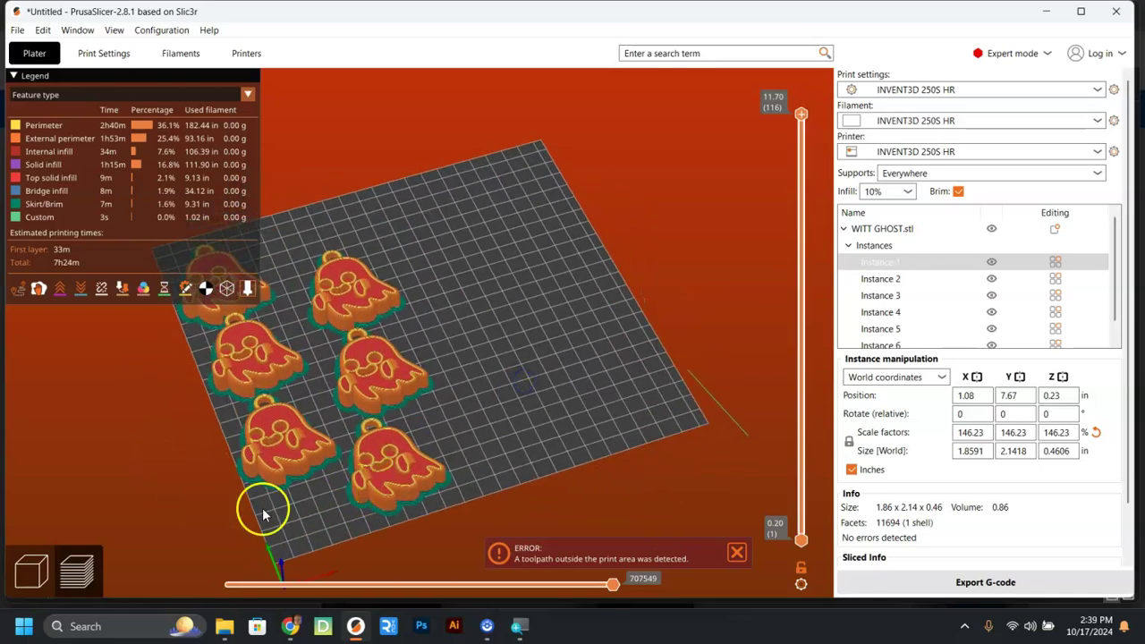
{"action": "left_click", "coordinate": [27, 581]}
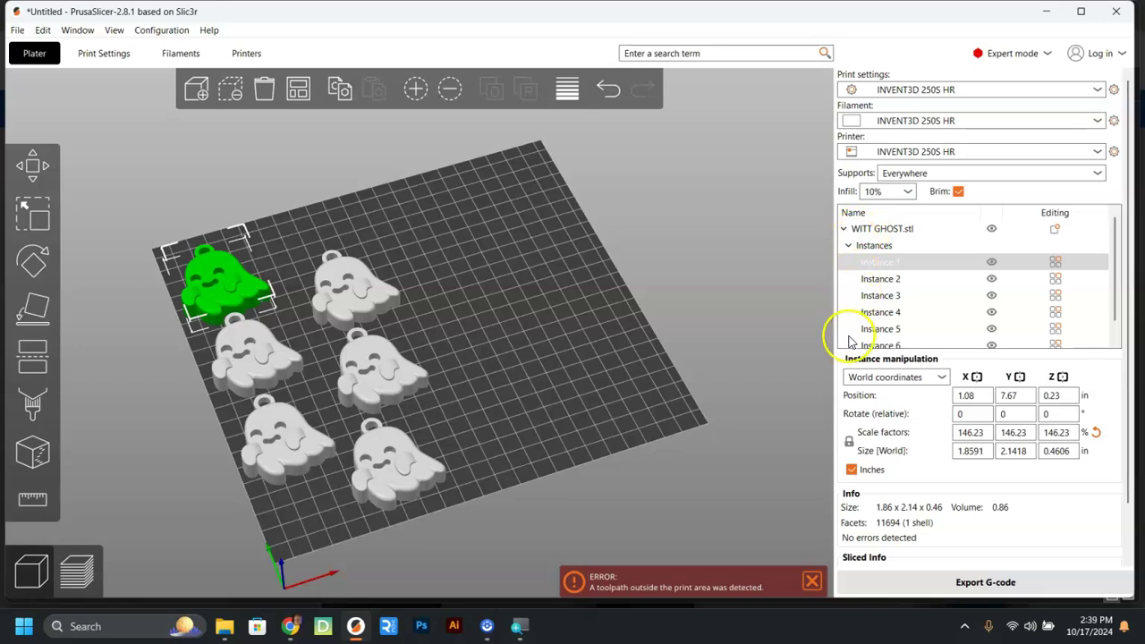
Collapse and re-expand the WITT GHOST.stl instance list, then select Instance 1
{"action": "left_click", "coordinate": [849, 245]}
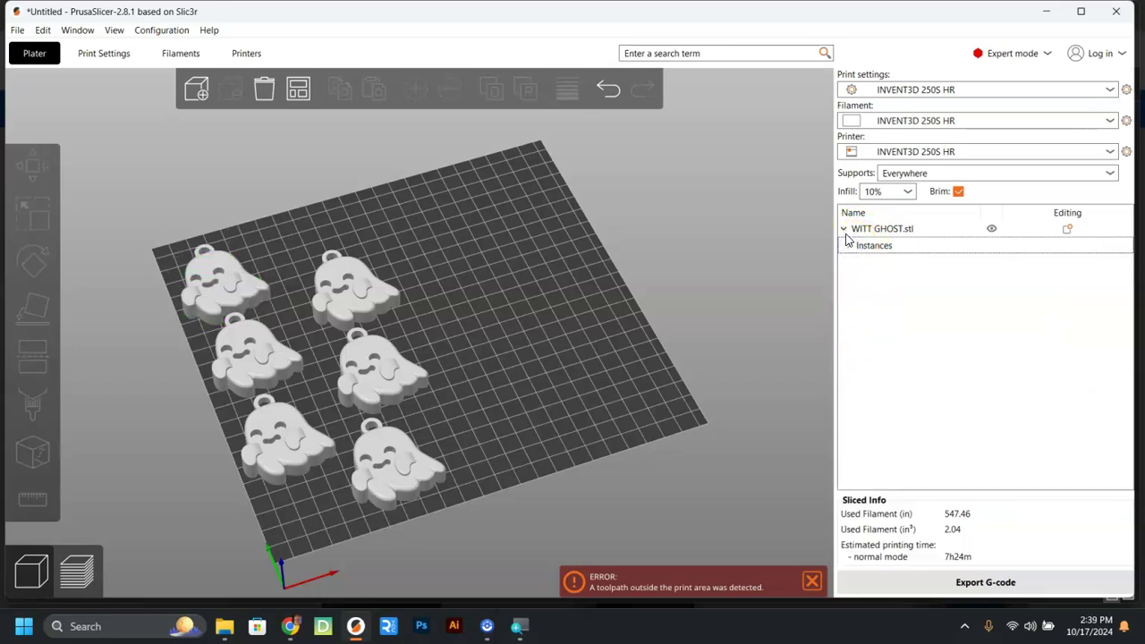
{"action": "left_click", "coordinate": [845, 229]}
{"action": "left_click", "coordinate": [844, 229]}
{"action": "left_click", "coordinate": [846, 245]}
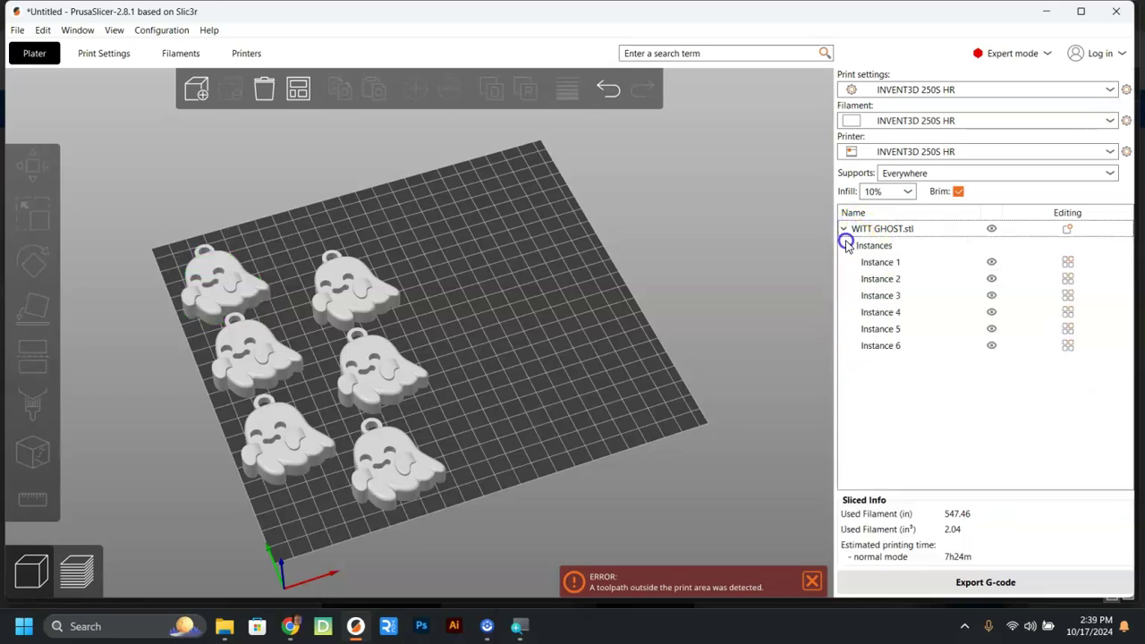
{"action": "left_click", "coordinate": [862, 263]}
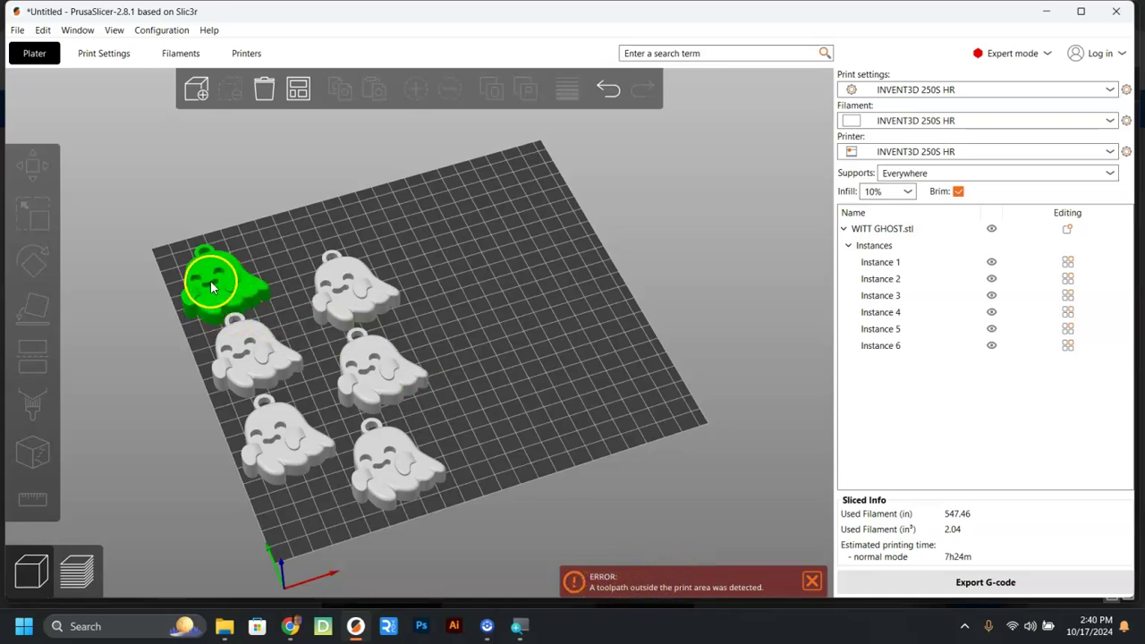
Show the sliced preview of the six brimmed ghosts again and zoom in and out on it
{"action": "left_click", "coordinate": [76, 572]}
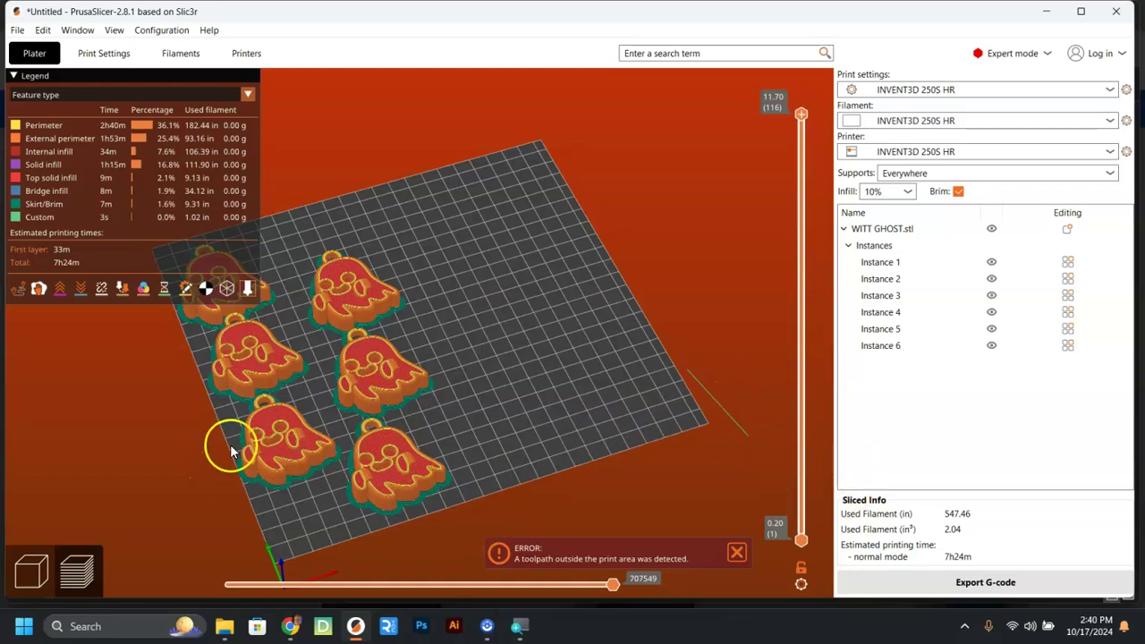
{"action": "scroll", "coordinate": [227, 450], "scroll_direction": "up", "scroll_amount": 2}
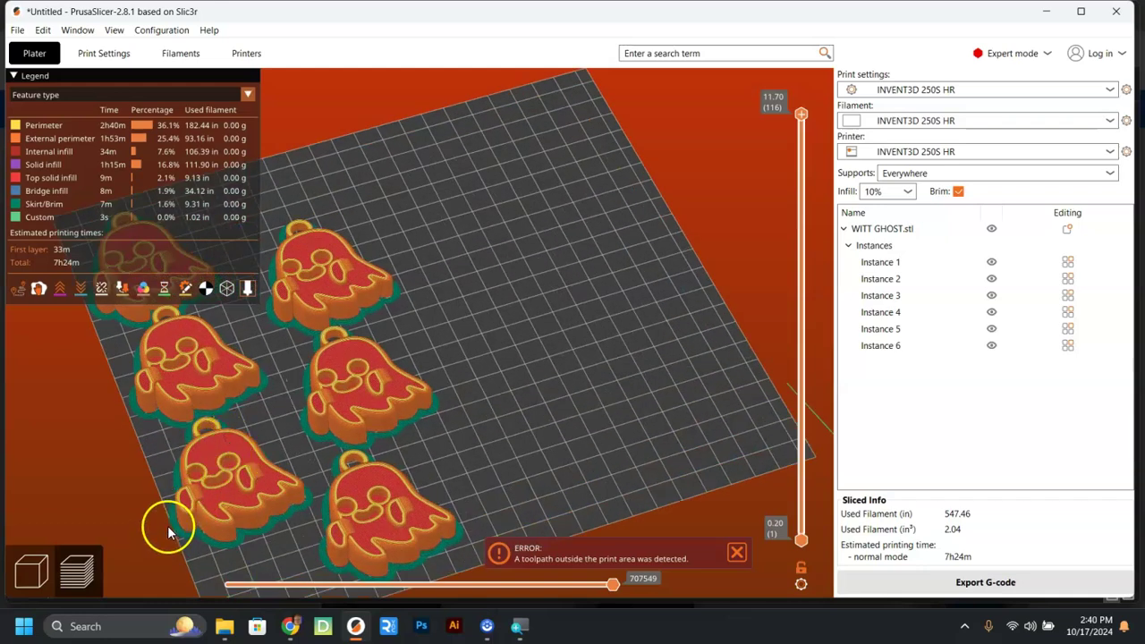
{"action": "scroll", "coordinate": [172, 522], "scroll_direction": "up", "scroll_amount": 2}
{"action": "scroll", "coordinate": [134, 528], "scroll_direction": "down", "scroll_amount": 3}
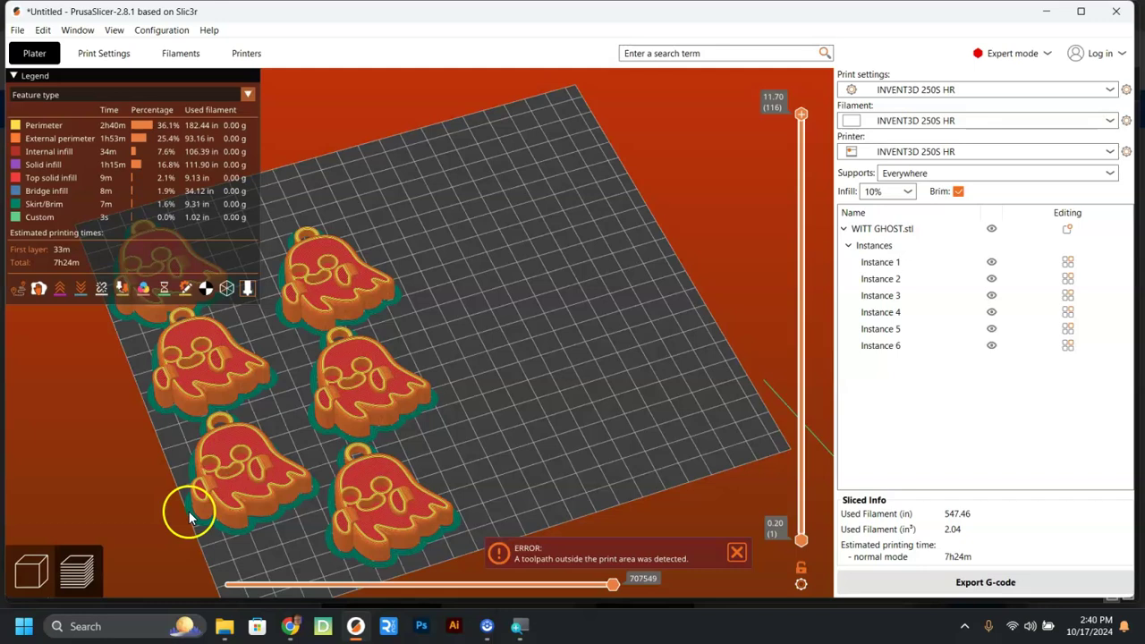
Rearrange the six ghosts on the bed, moving several toward the back
{"action": "left_click", "coordinate": [38, 574]}
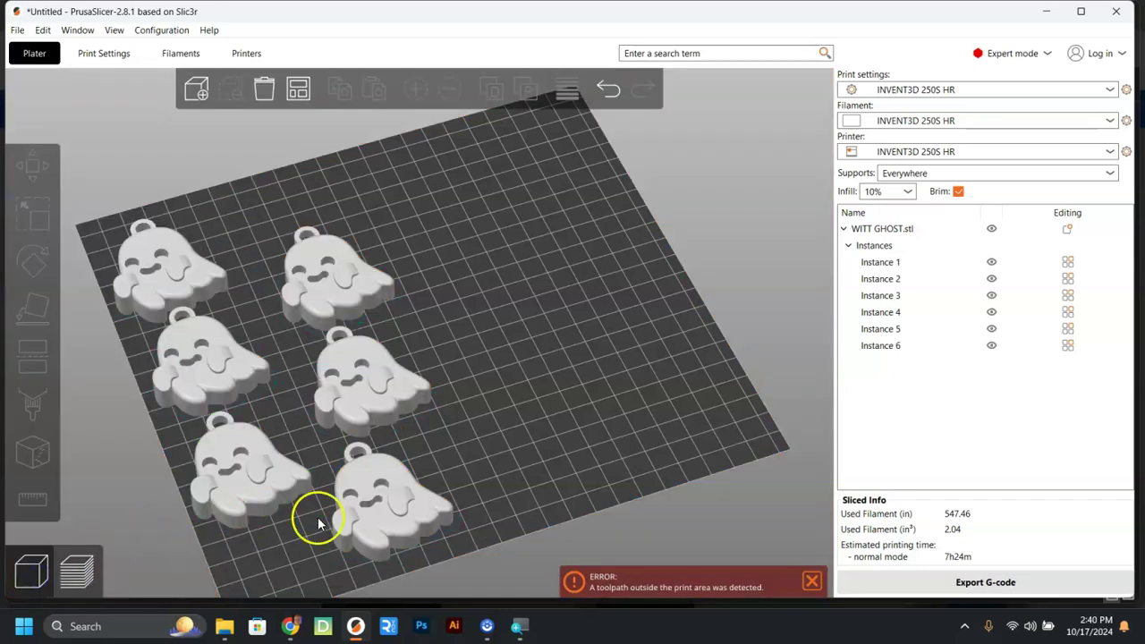
{"action": "left_click_drag", "start_coordinate": [319, 524], "coordinate": [544, 197]}
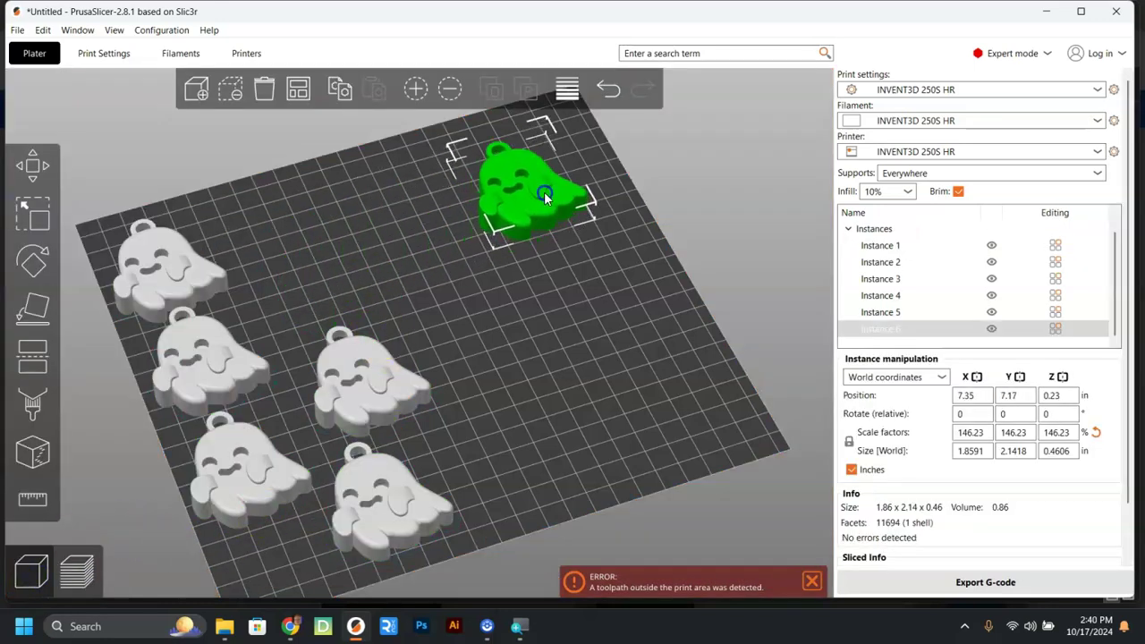
{"action": "left_click_drag", "start_coordinate": [407, 358], "coordinate": [402, 231]}
{"action": "left_click_drag", "start_coordinate": [390, 506], "coordinate": [590, 317]}
{"action": "left_click_drag", "start_coordinate": [191, 373], "coordinate": [437, 377]}
{"action": "left_click_drag", "start_coordinate": [205, 288], "coordinate": [266, 254]}
{"action": "left_click_drag", "start_coordinate": [254, 472], "coordinate": [281, 456]}
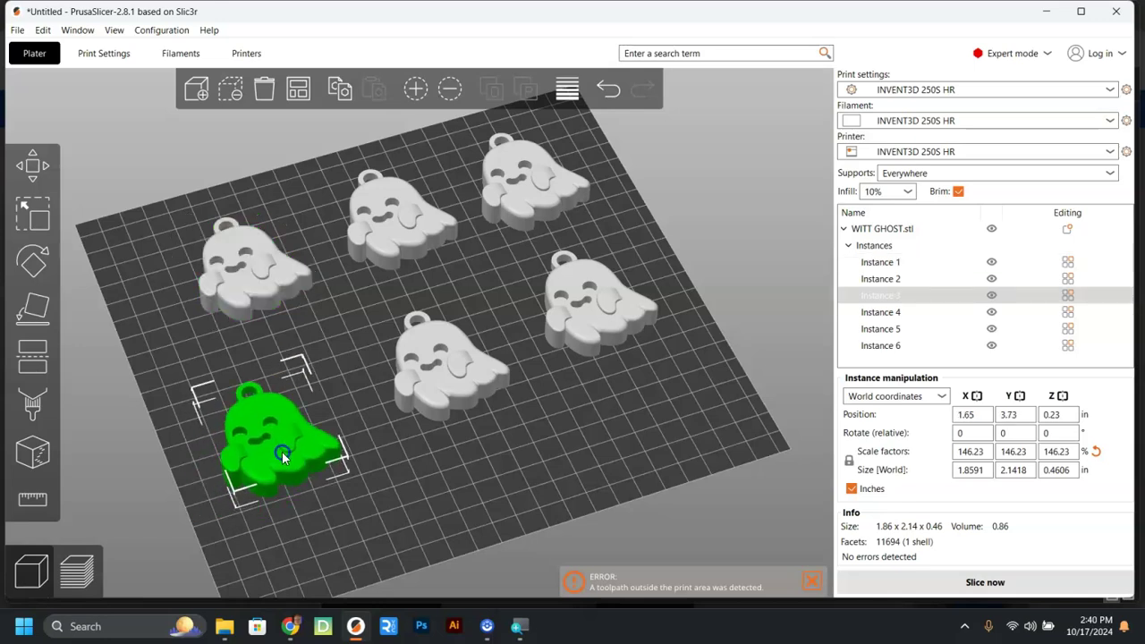
Delete the bottom-left, centre and right ghost instances, leaving three
{"action": "key", "text": "Delete"}
{"action": "left_click", "coordinate": [447, 396]}
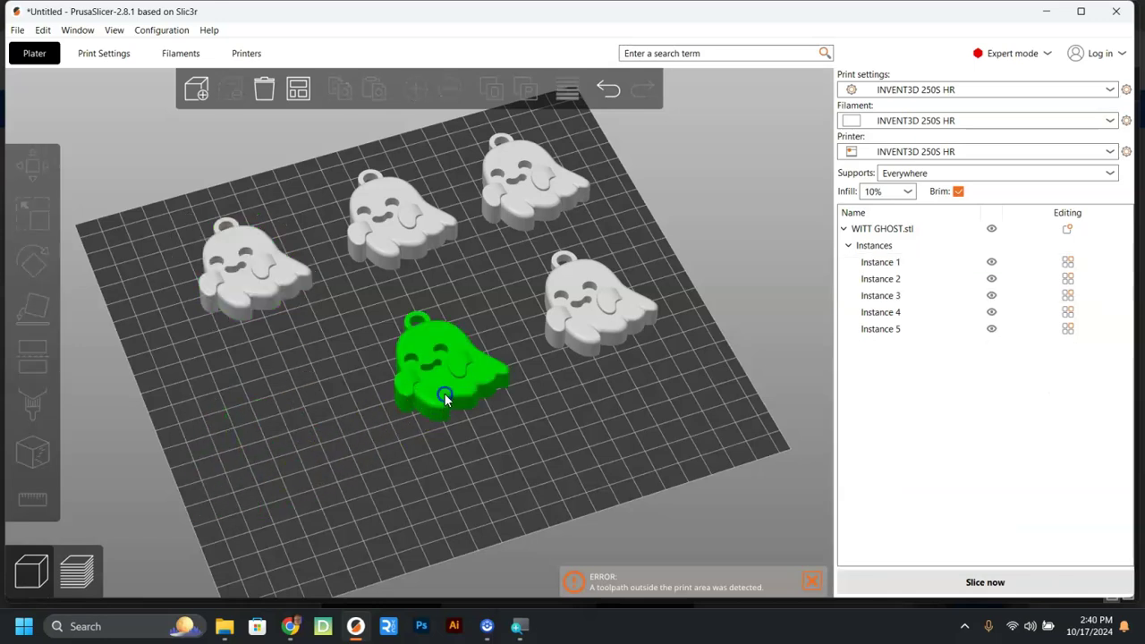
{"action": "key", "text": "Delete"}
{"action": "left_click", "coordinate": [617, 307]}
{"action": "key", "text": "Delete"}
Line up the three remaining ghosts across the back of the bed and select all three
{"action": "left_click_drag", "start_coordinate": [219, 263], "coordinate": [198, 266]}
{"action": "left_click", "coordinate": [421, 250]}
{"action": "left_click_drag", "start_coordinate": [421, 251], "coordinate": [409, 248]}
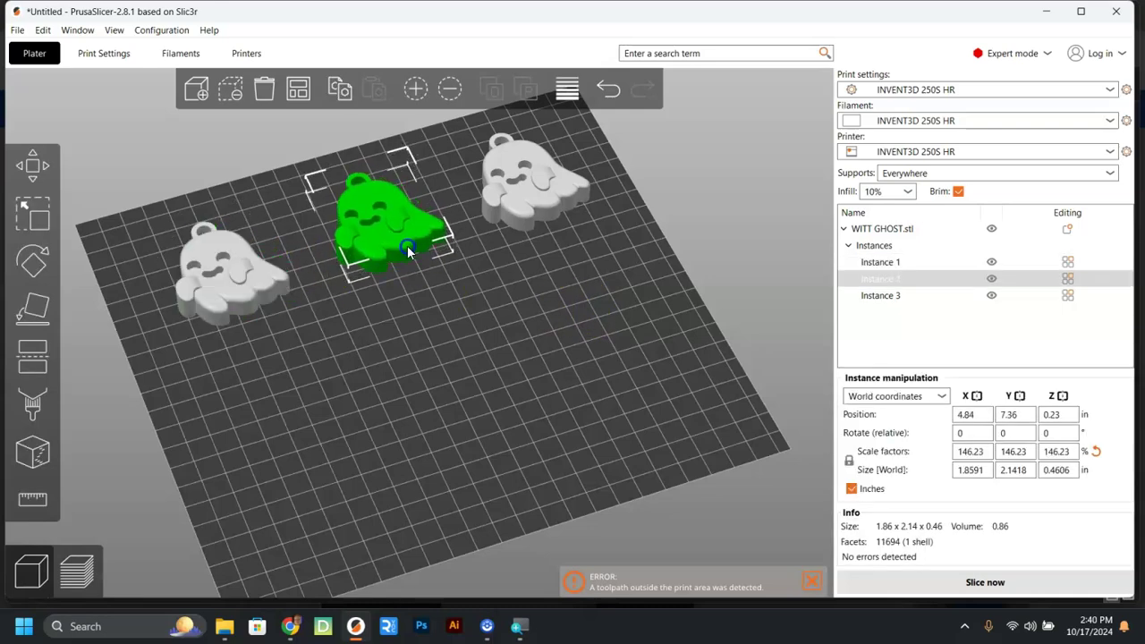
{"action": "left_click", "coordinate": [505, 197]}
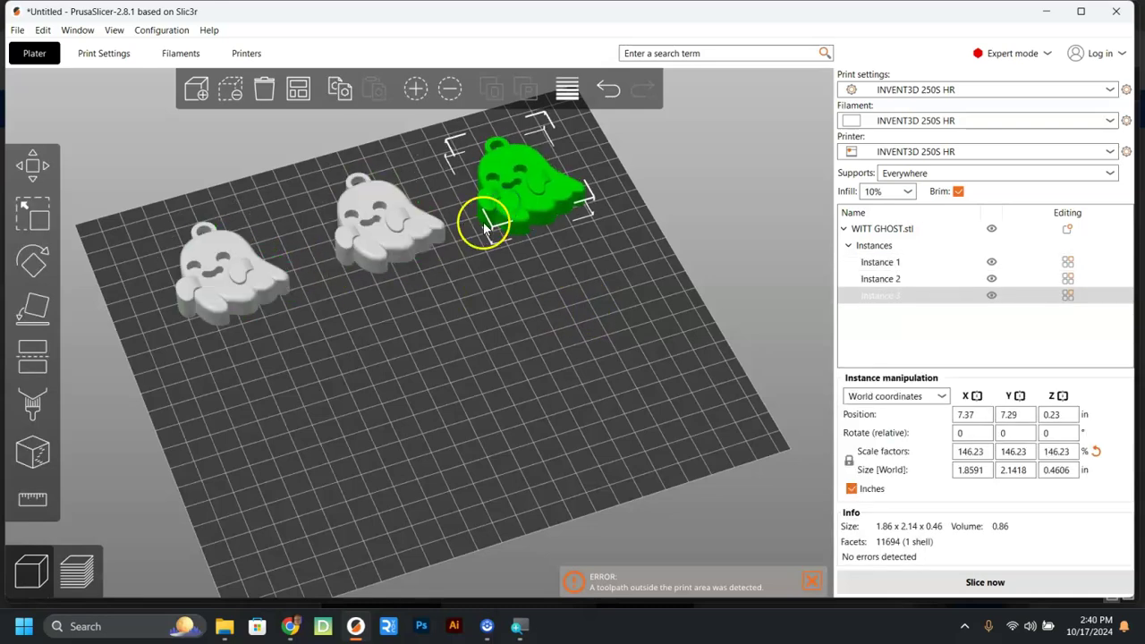
{"action": "left_click", "coordinate": [429, 256], "text": "shift"}
{"action": "left_click", "coordinate": [238, 267], "text": "shift"}
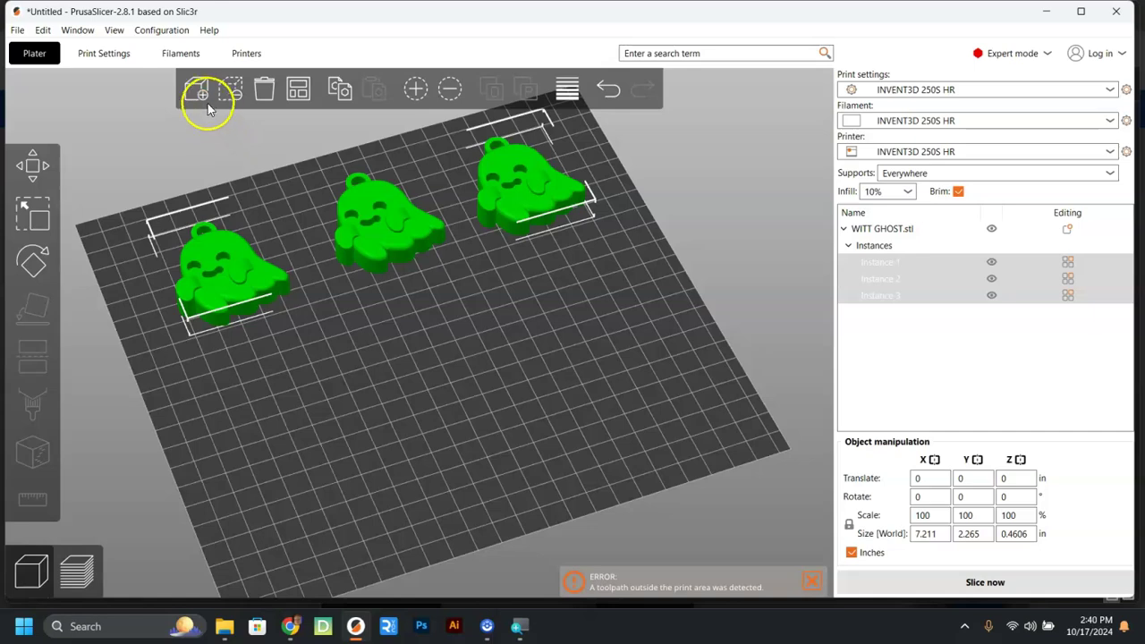
Undo an extra ghost copy and shift the three back-row ghosts slightly down together
{"action": "left_click", "coordinate": [416, 88]}
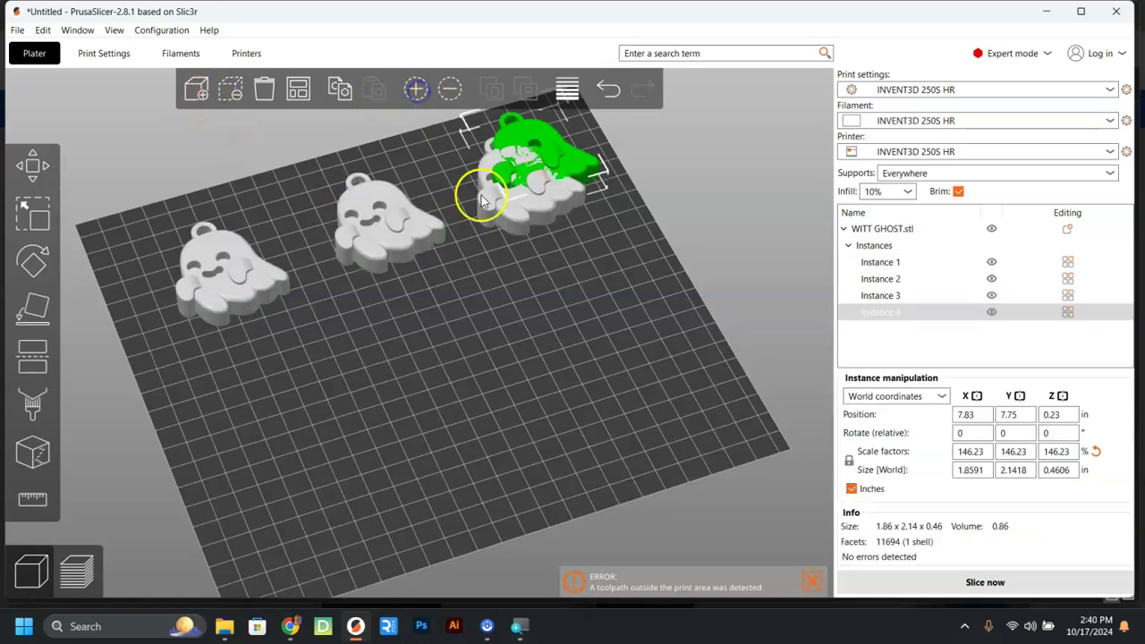
{"action": "left_click_drag", "start_coordinate": [485, 192], "coordinate": [583, 301]}
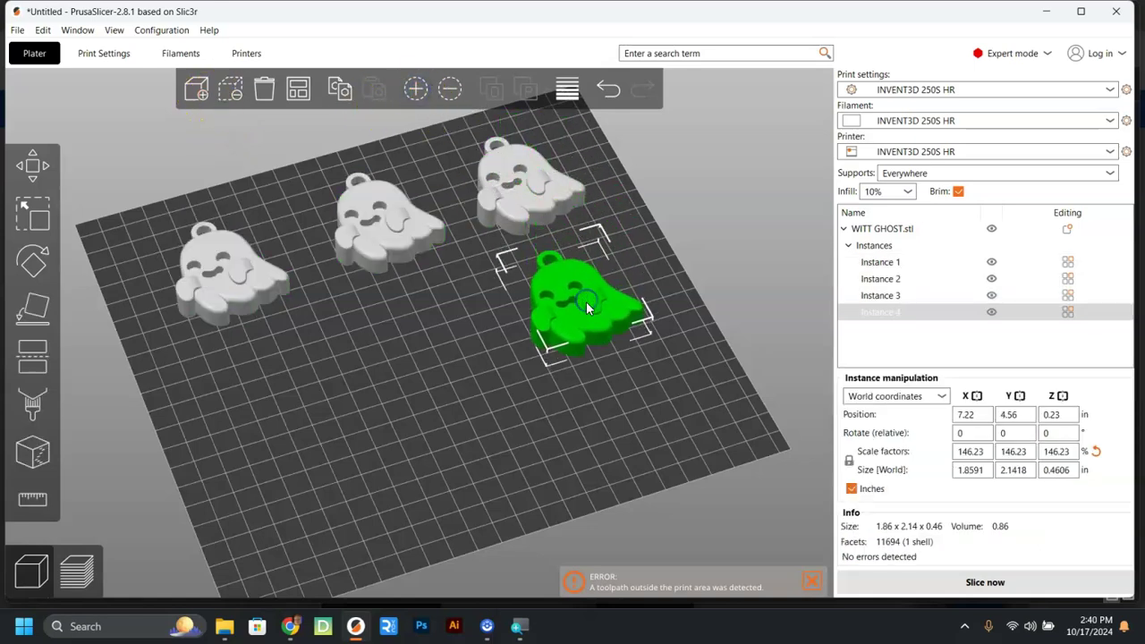
{"action": "key", "text": "ctrl+z"}
{"action": "key", "text": "ctrl+z"}
{"action": "left_click", "coordinate": [430, 232]}
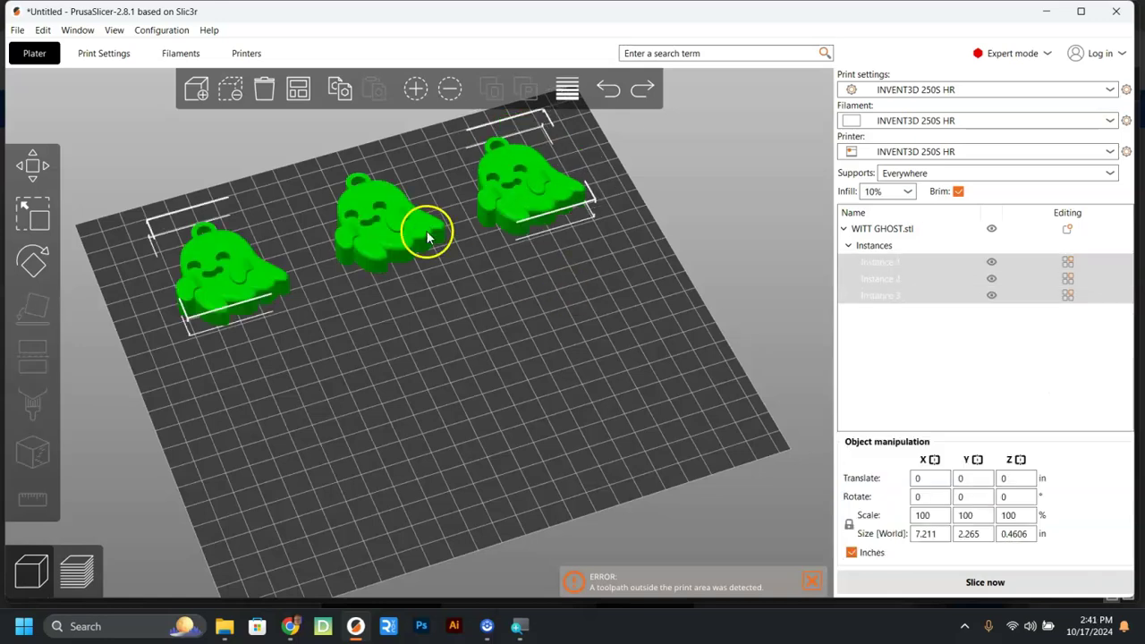
{"action": "left_click_drag", "start_coordinate": [394, 236], "coordinate": [397, 269]}
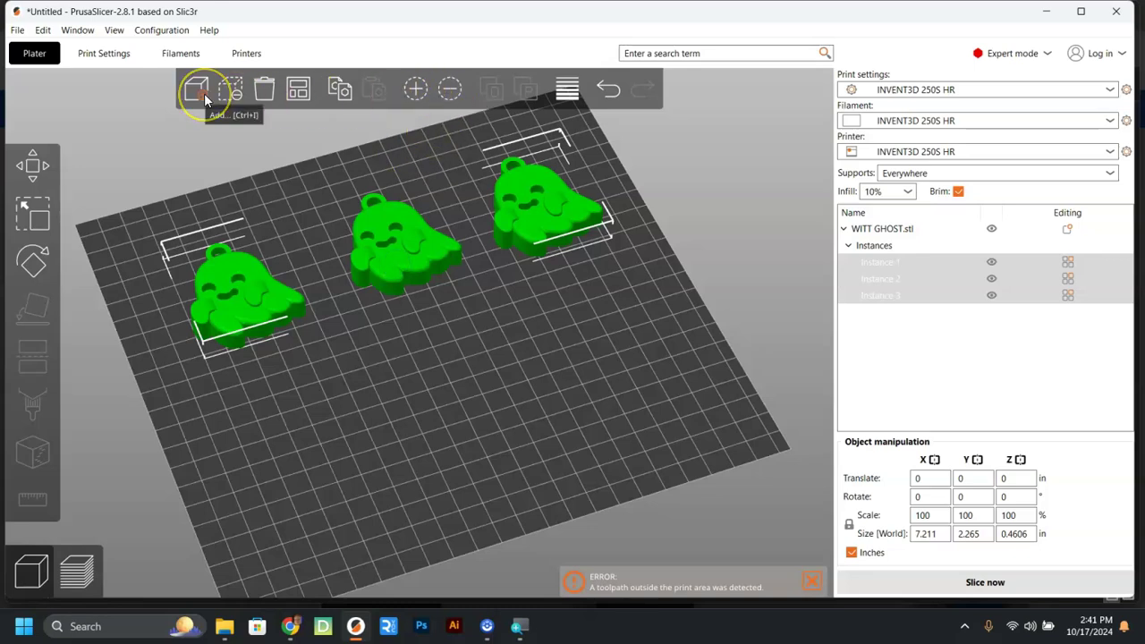
Add a fourth ghost instance from the context menu and place it at the front right
{"action": "right_click", "coordinate": [384, 248]}
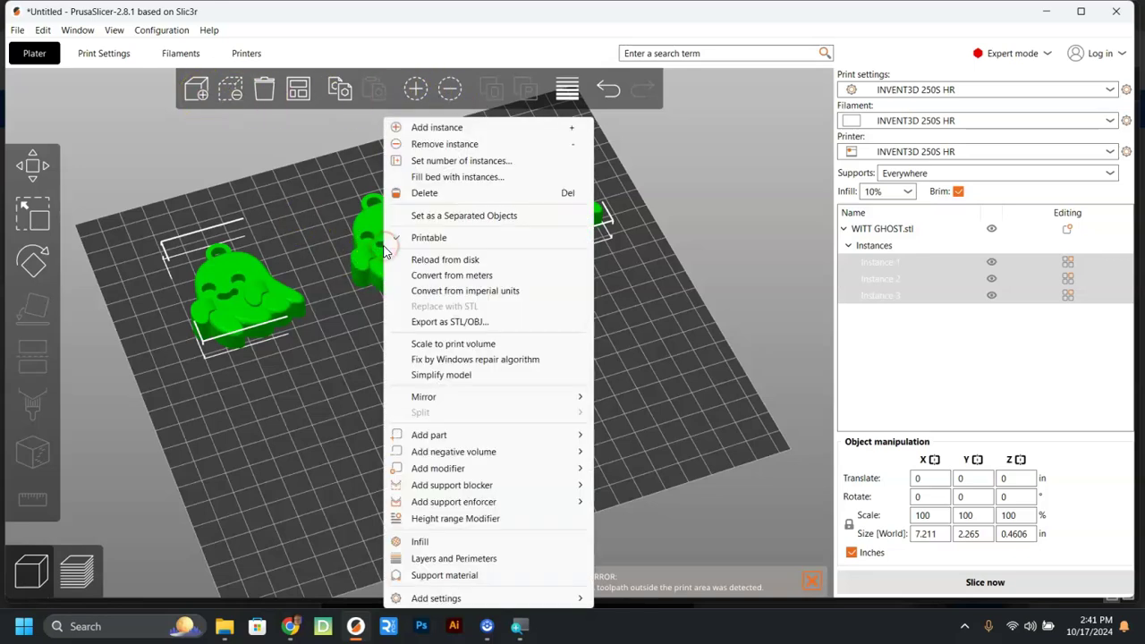
{"action": "left_click", "coordinate": [461, 133]}
{"action": "left_click_drag", "start_coordinate": [542, 173], "coordinate": [619, 328]}
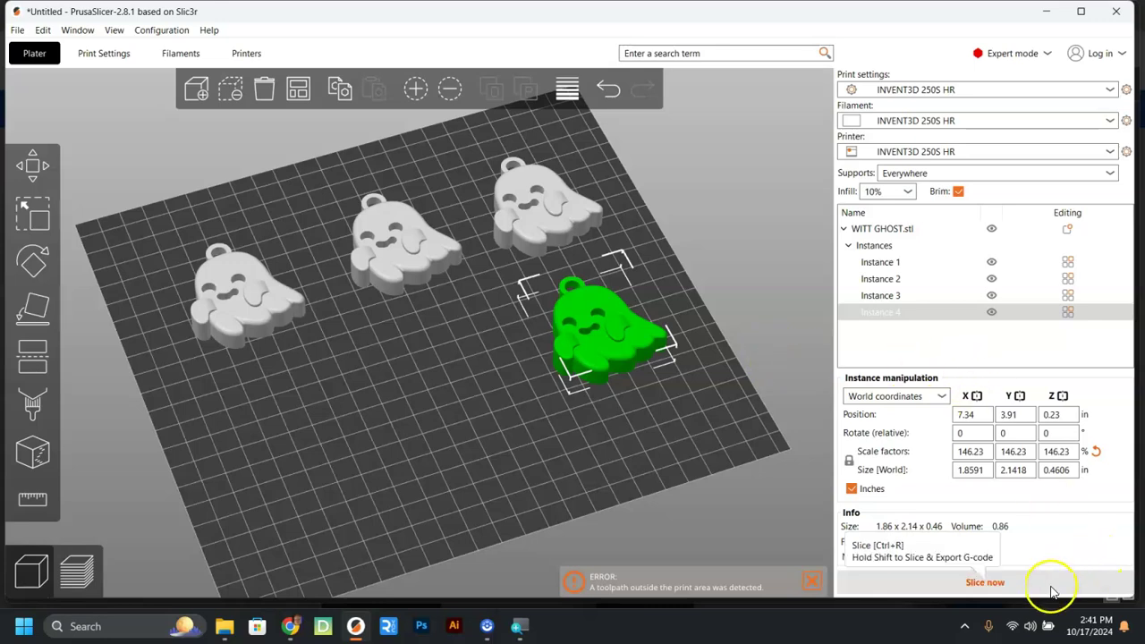
Slice the four ghosts and set the Save G-code dialog to Downloads with name WITT GHOST
{"action": "left_click", "coordinate": [1009, 589]}
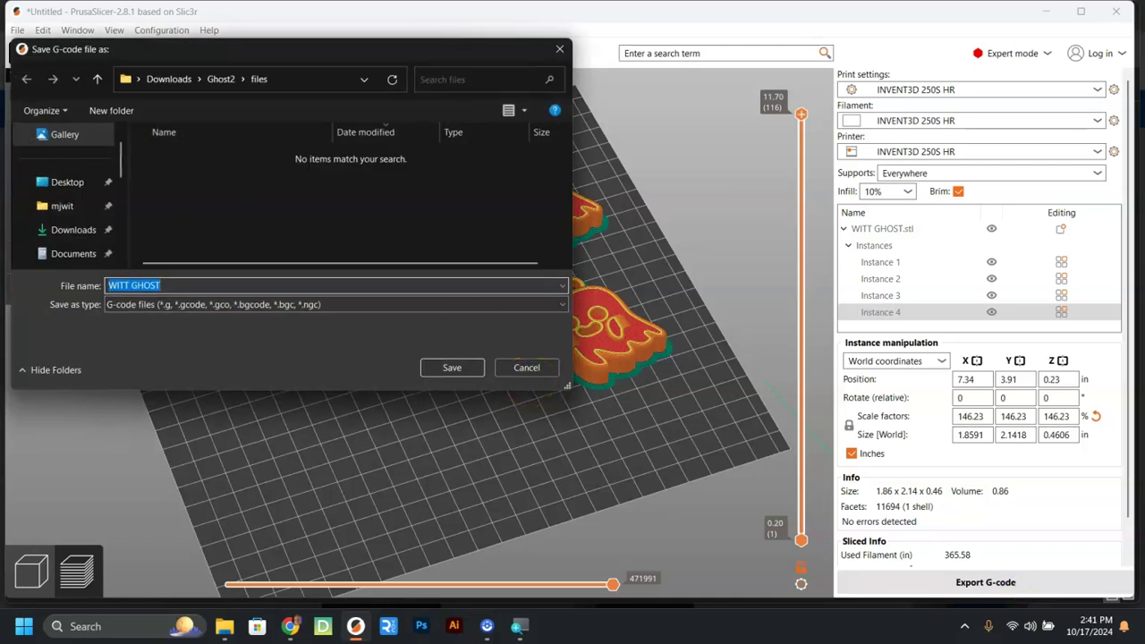
{"action": "scroll", "coordinate": [71, 215], "scroll_direction": "up", "scroll_amount": 1}
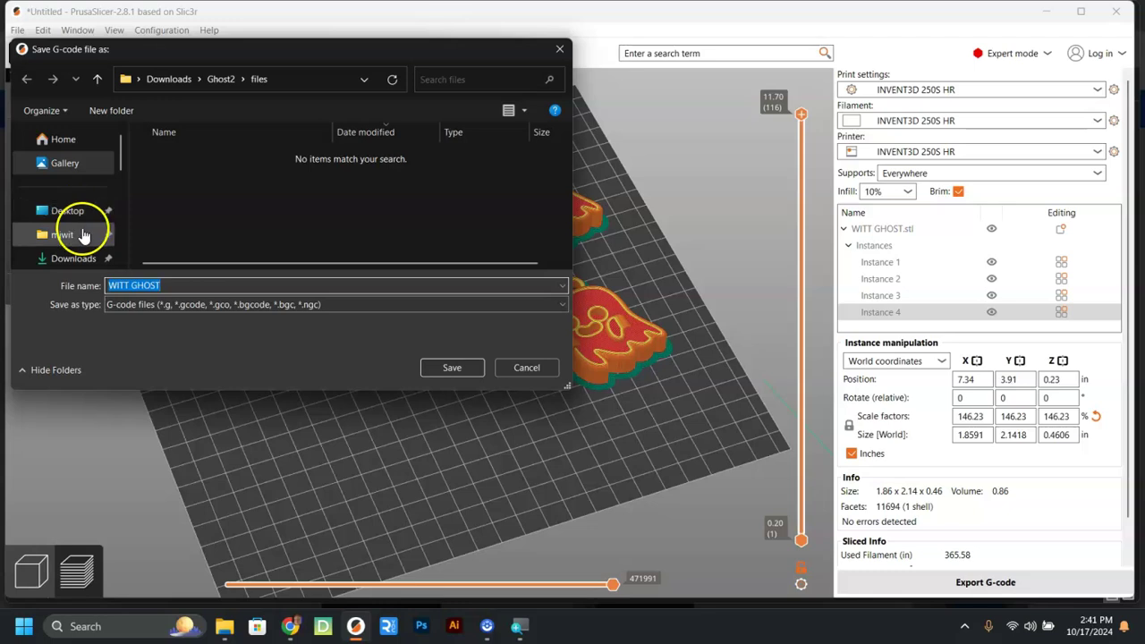
{"action": "scroll", "coordinate": [78, 223], "scroll_direction": "down", "scroll_amount": 3}
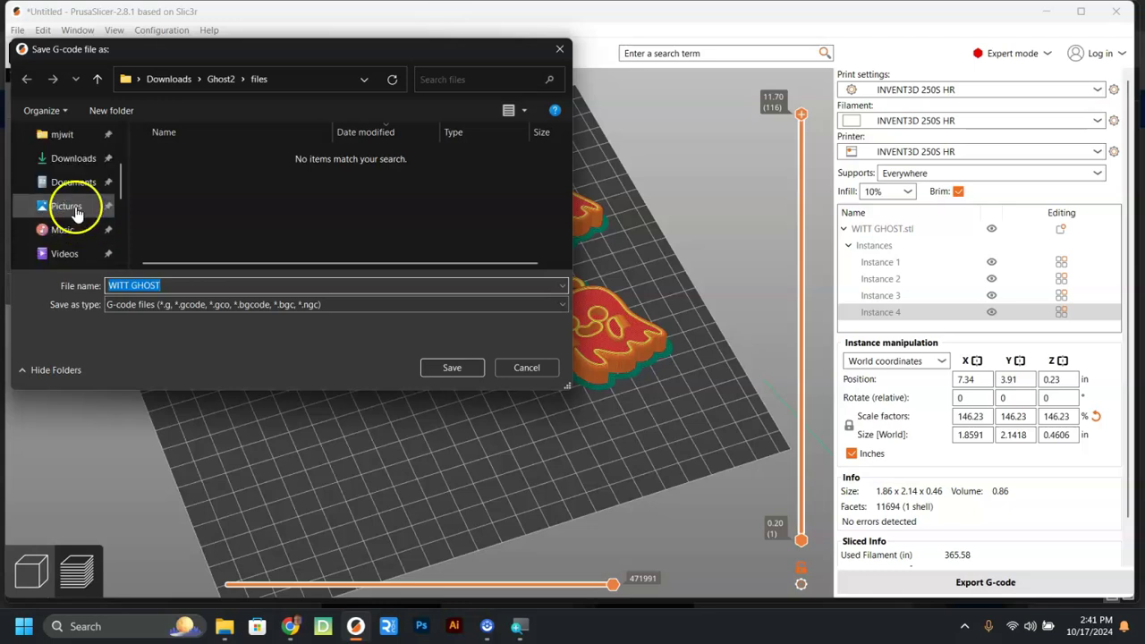
{"action": "left_click", "coordinate": [76, 159]}
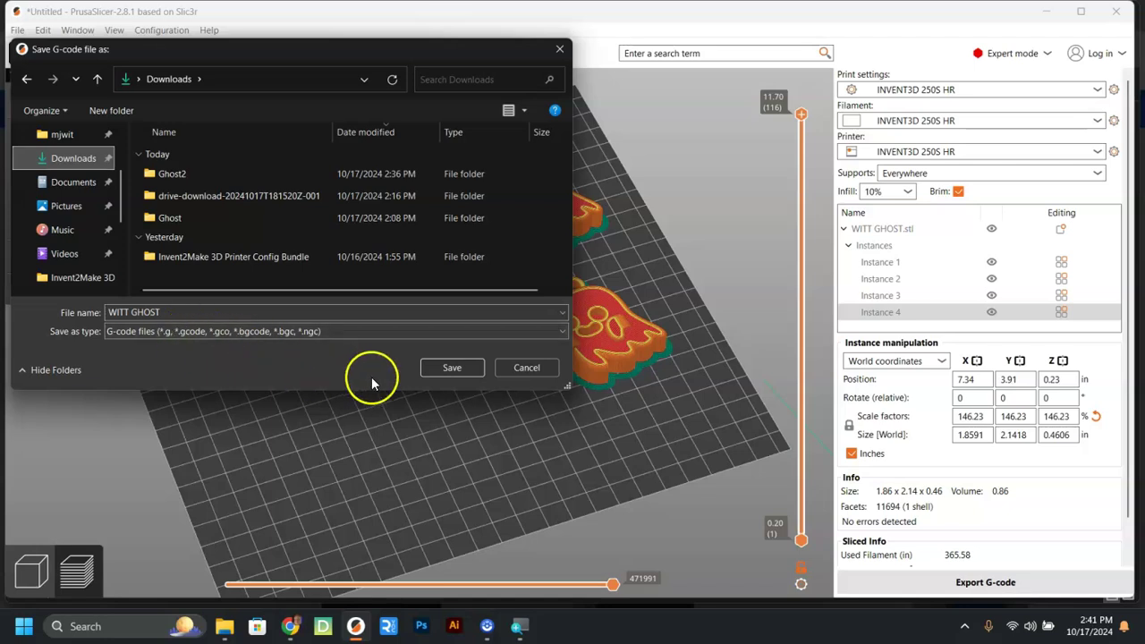
{"action": "left_click", "coordinate": [461, 369]}
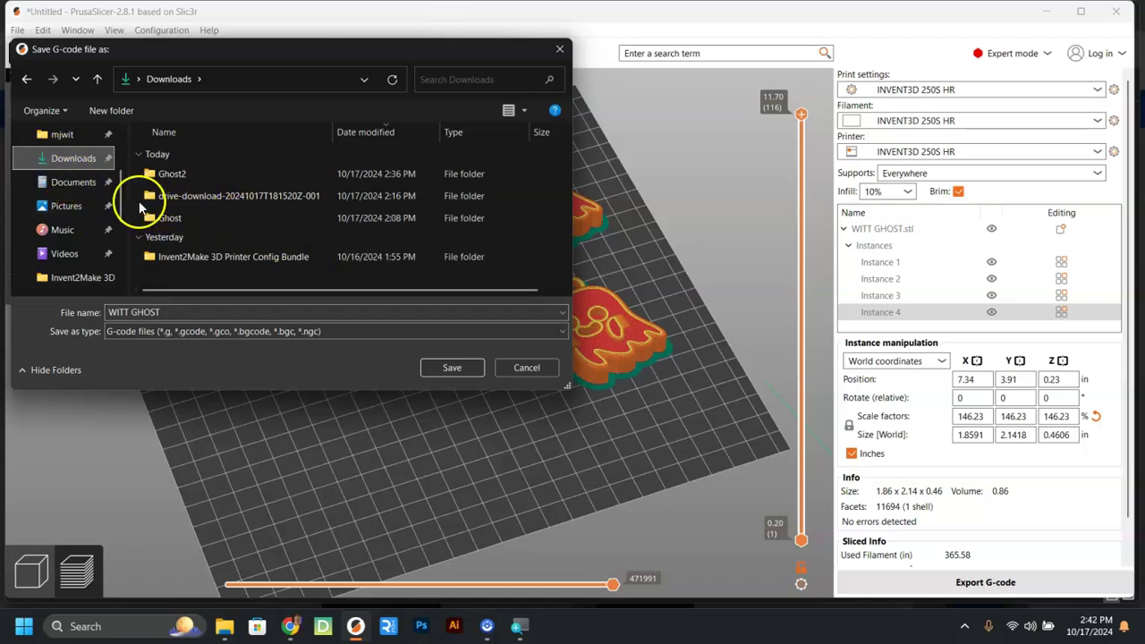
Export the G-code as WITT GHOST to Downloads, with a 4h58m estimated print time
{"action": "left_click", "coordinate": [463, 361]}
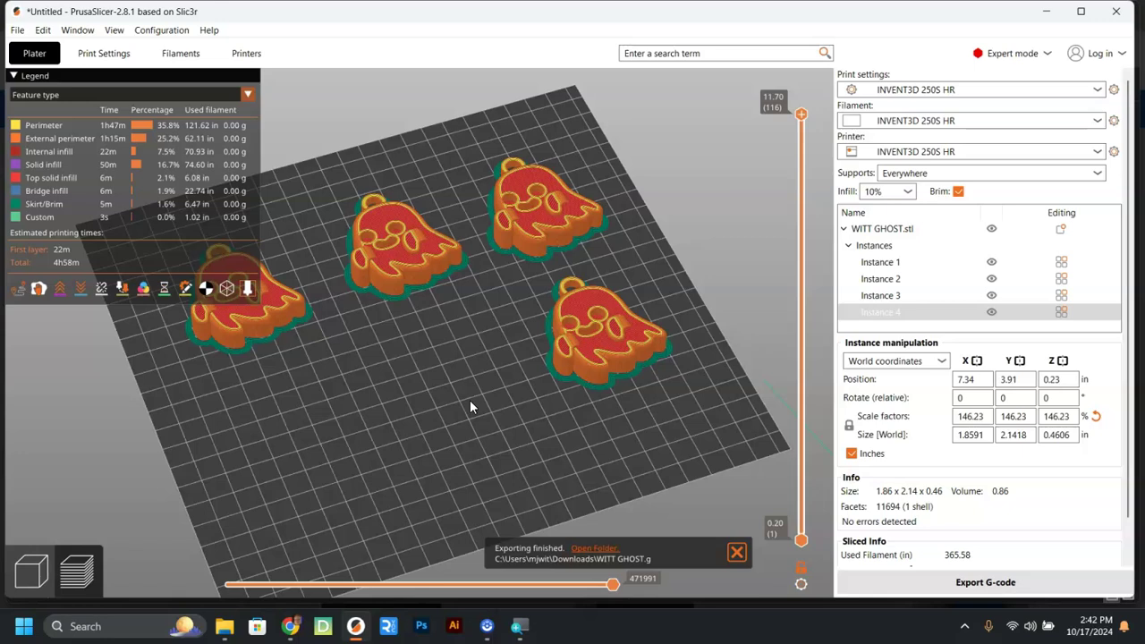
{"action": "left_click", "coordinate": [477, 431]}
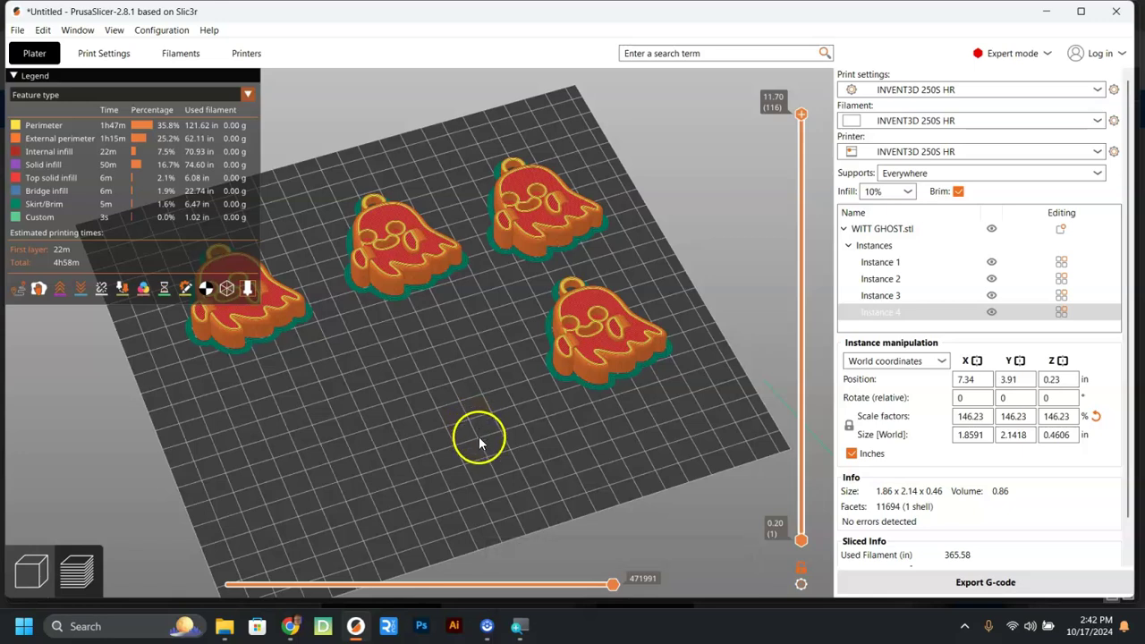